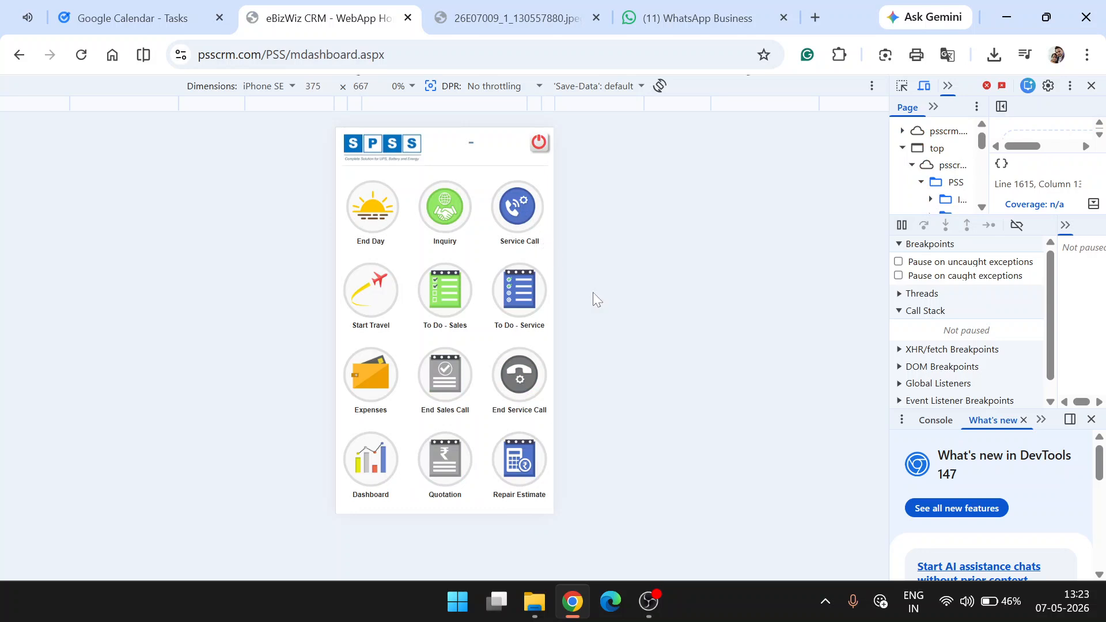
# Step: Start the meeting for Test Company's service call scheduled for today in the service to-do list
pyautogui.click(540, 300)
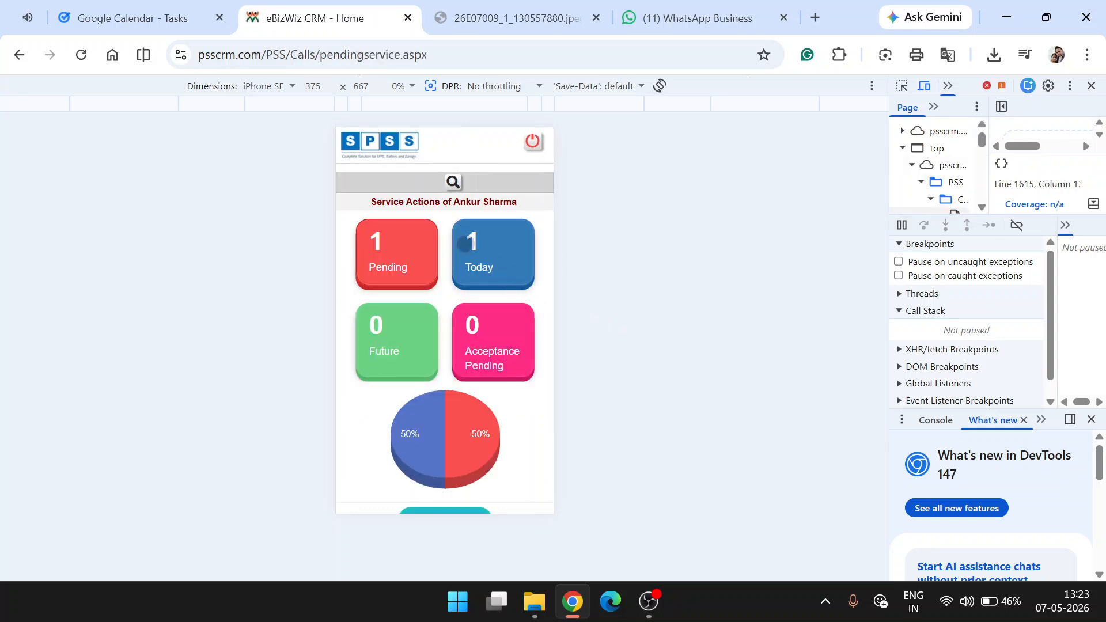
pyautogui.click(507, 239)
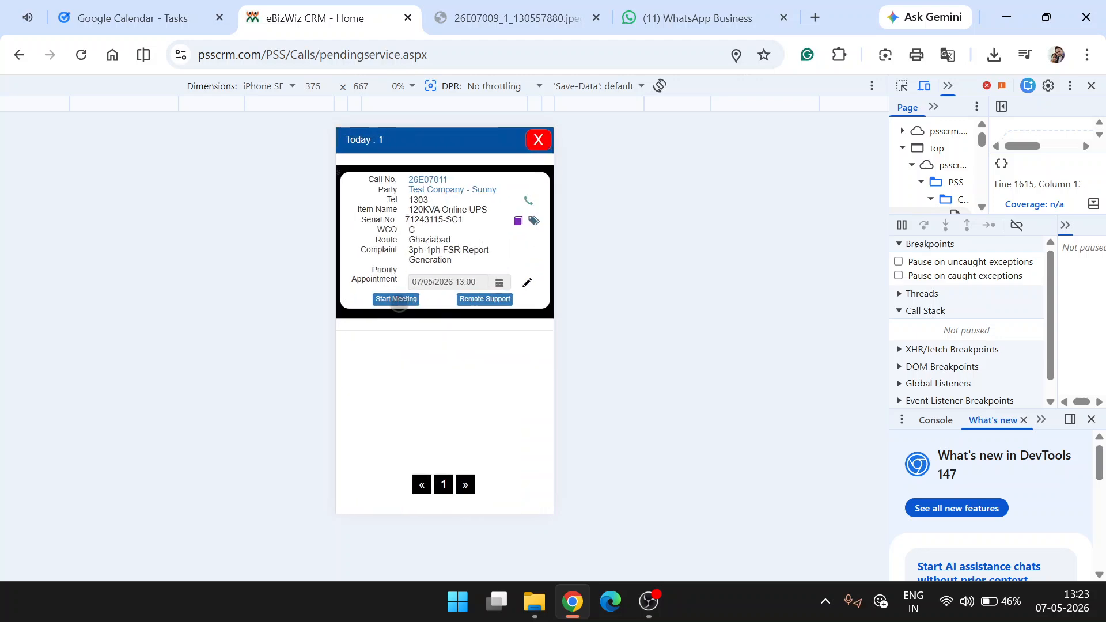
pyautogui.click(398, 299)
pyautogui.click(648, 170)
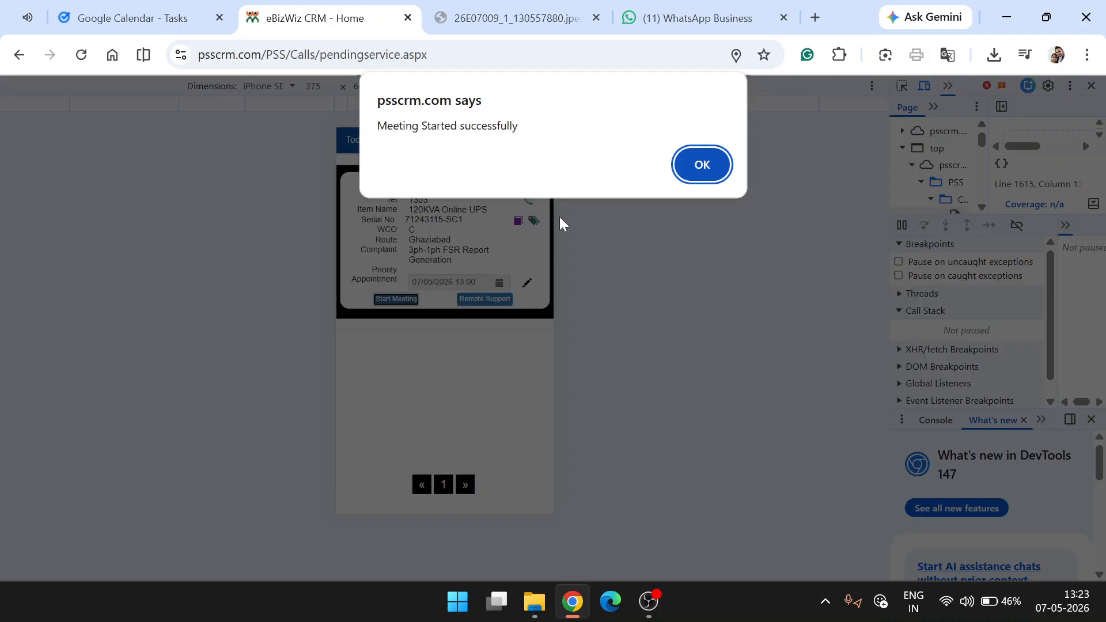
pyautogui.click(701, 163)
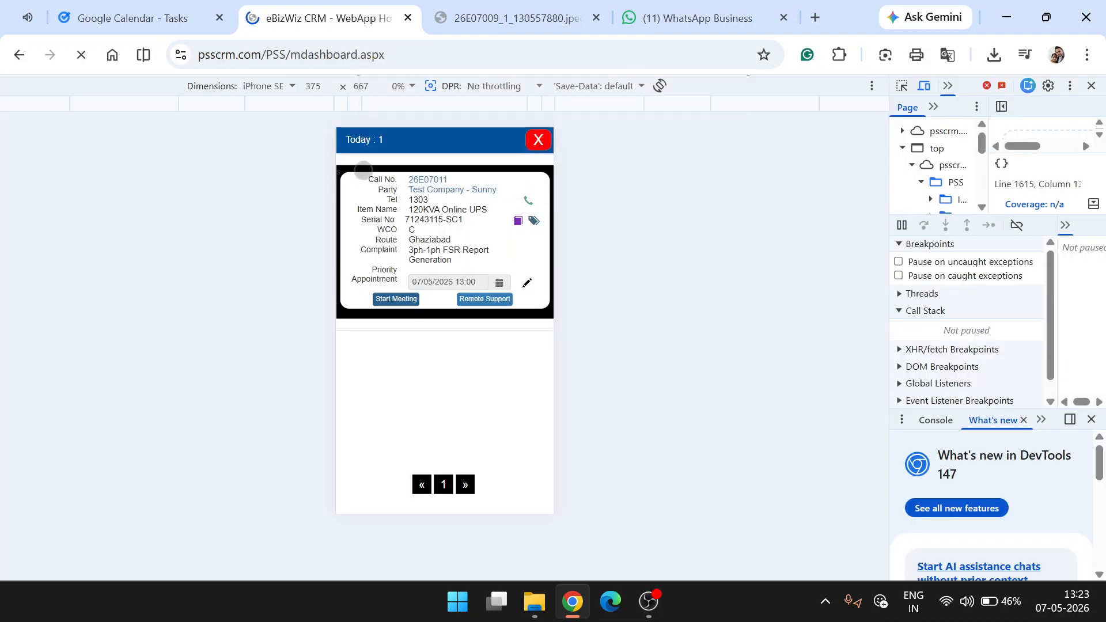
# Step: Open the end-service-call entry for the started meeting and look over its call details and fault entry form
pyautogui.click(518, 380)
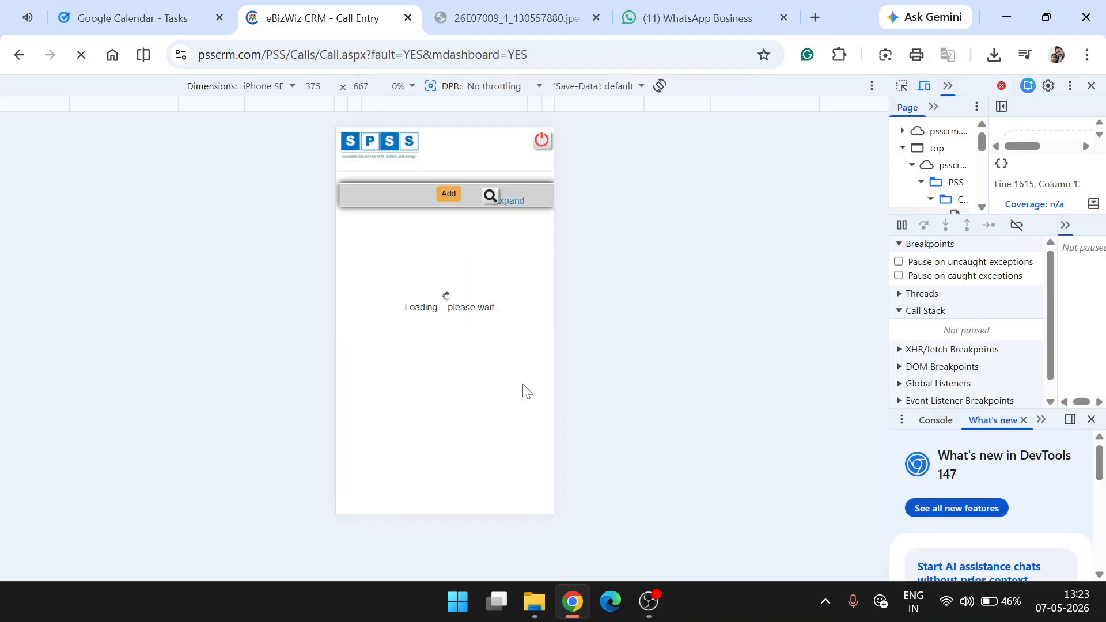
pyautogui.scroll(-1, 478, 351)
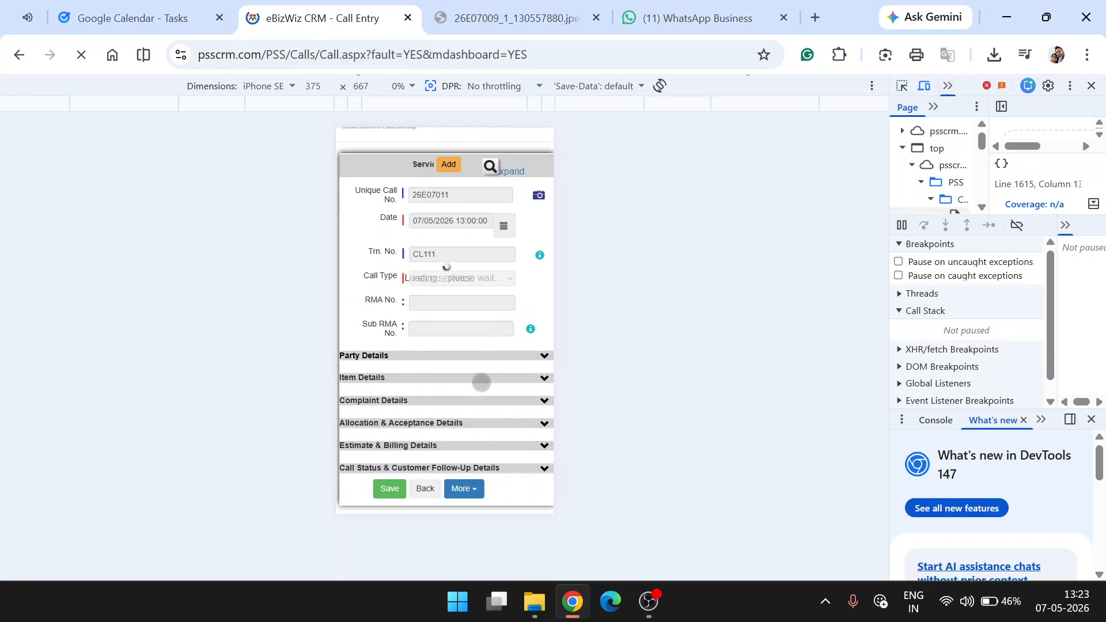
pyautogui.scroll(-4, 482, 381)
pyautogui.scroll(2, 487, 369)
pyautogui.scroll(-5, 484, 351)
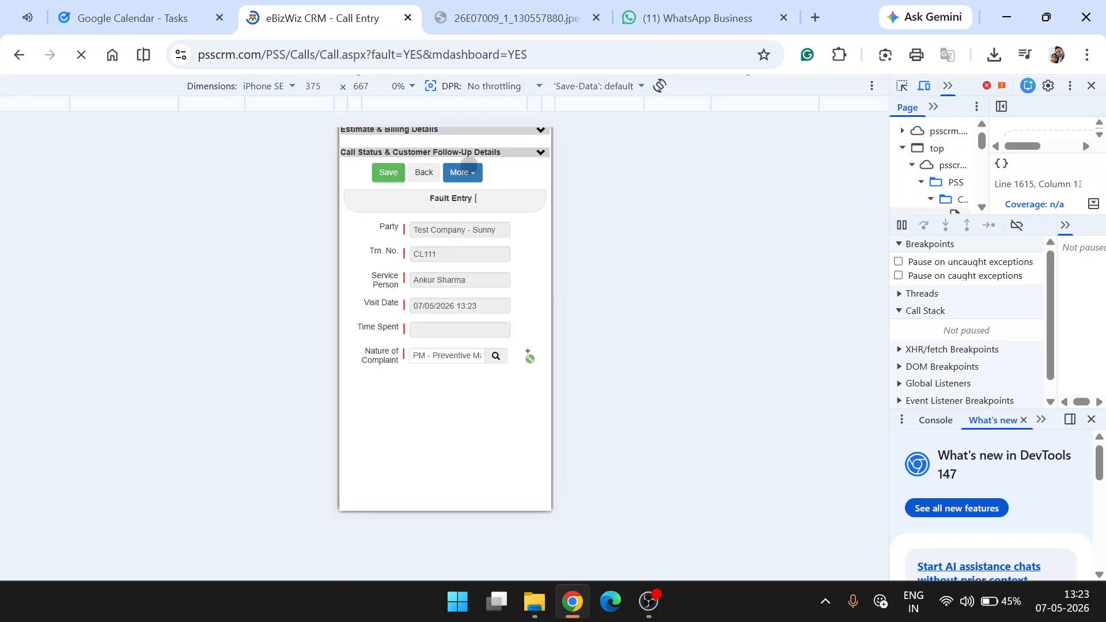
pyautogui.scroll(-2, 482, 225)
pyautogui.scroll(4, 468, 271)
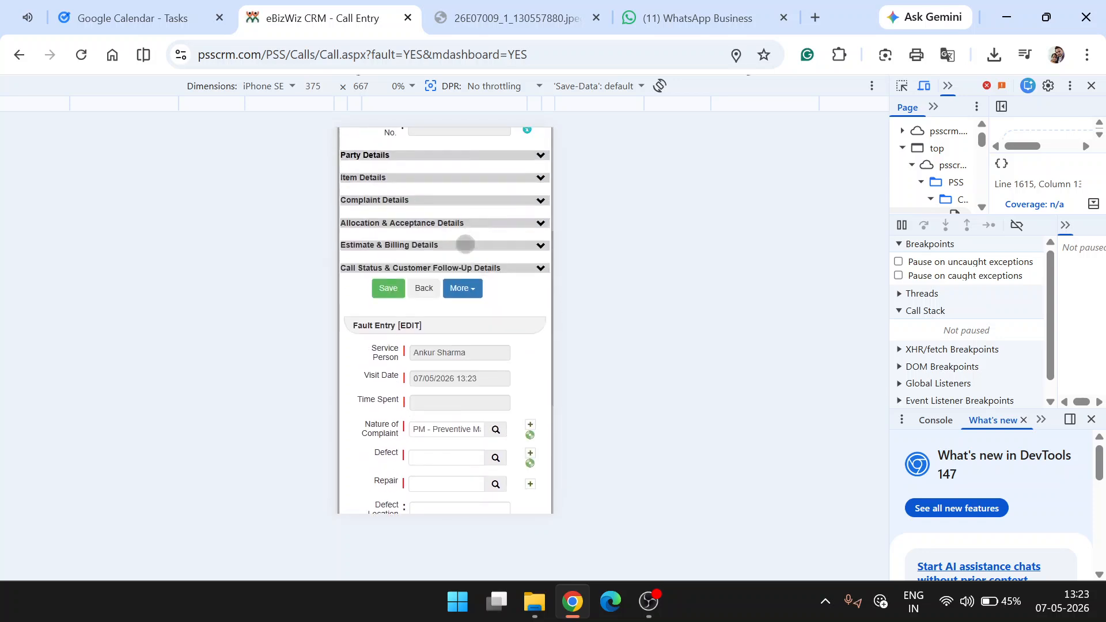
# Step: Upload the "FSR image" JPEG from the Downloads folder to the service call's documents
pyautogui.click(463, 288)
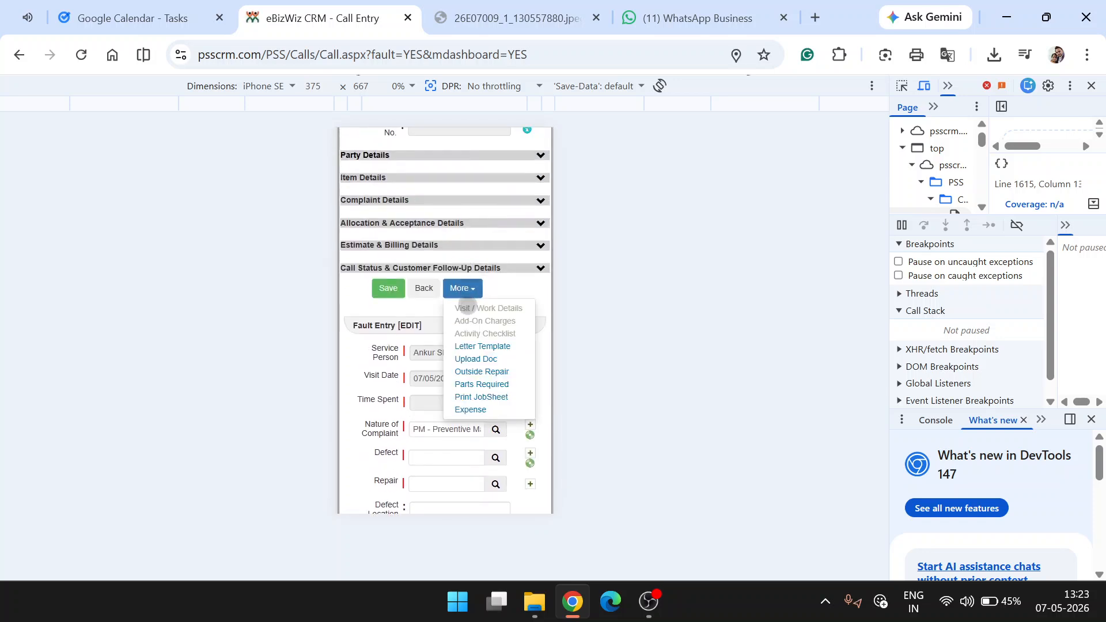
pyautogui.click(479, 358)
pyautogui.scroll(-4, 474, 349)
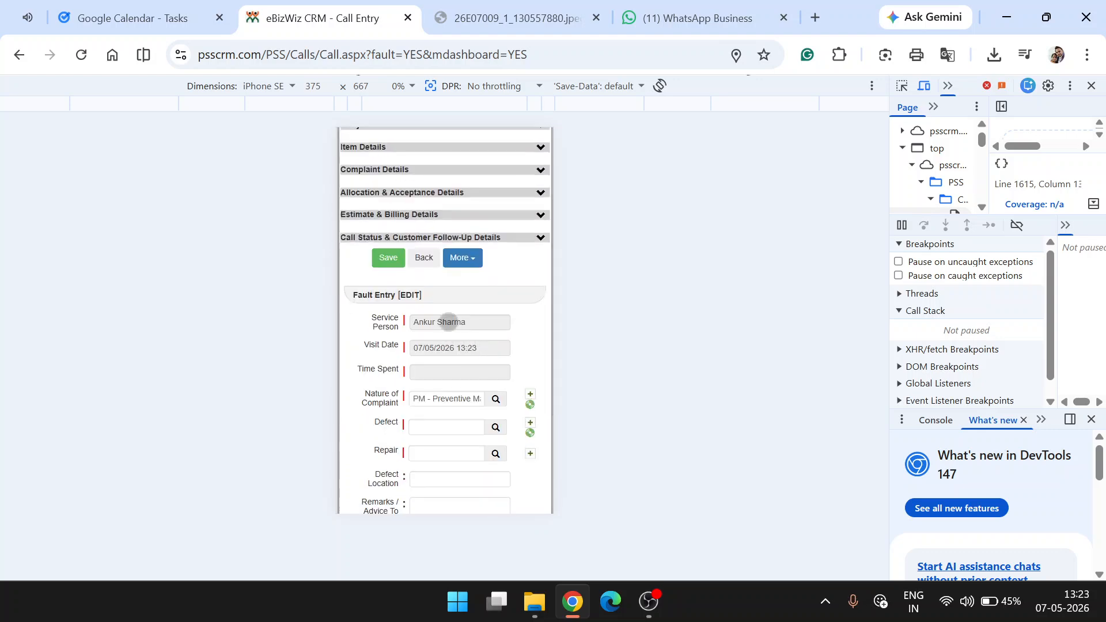
pyautogui.scroll(-1, 444, 323)
pyautogui.scroll(-3, 442, 323)
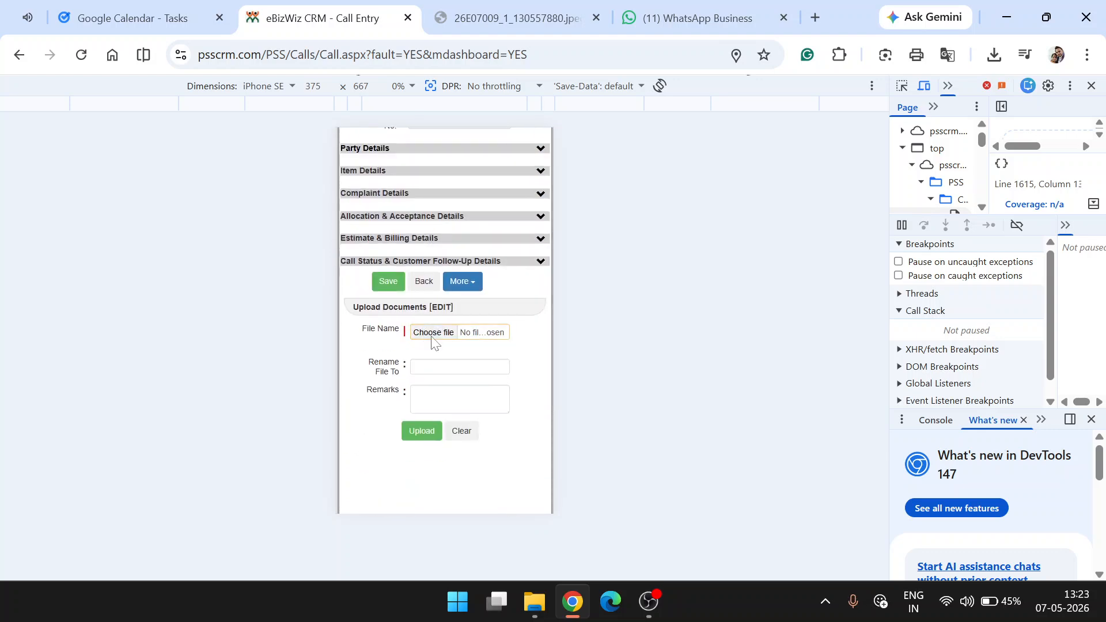
pyautogui.click(433, 332)
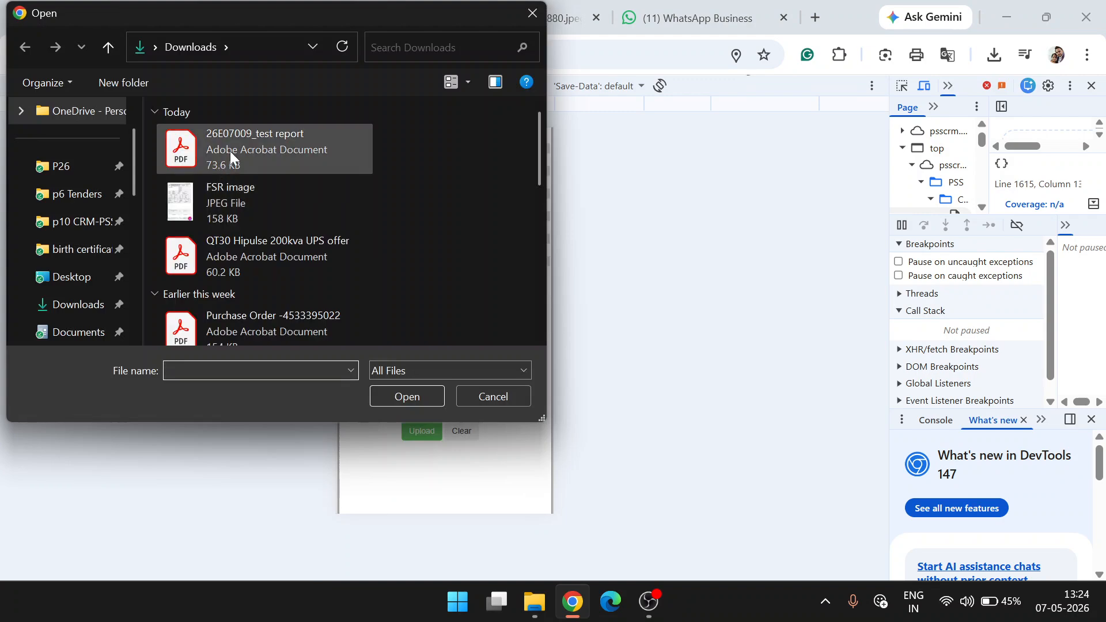
pyautogui.click(245, 214)
pyautogui.click(407, 396)
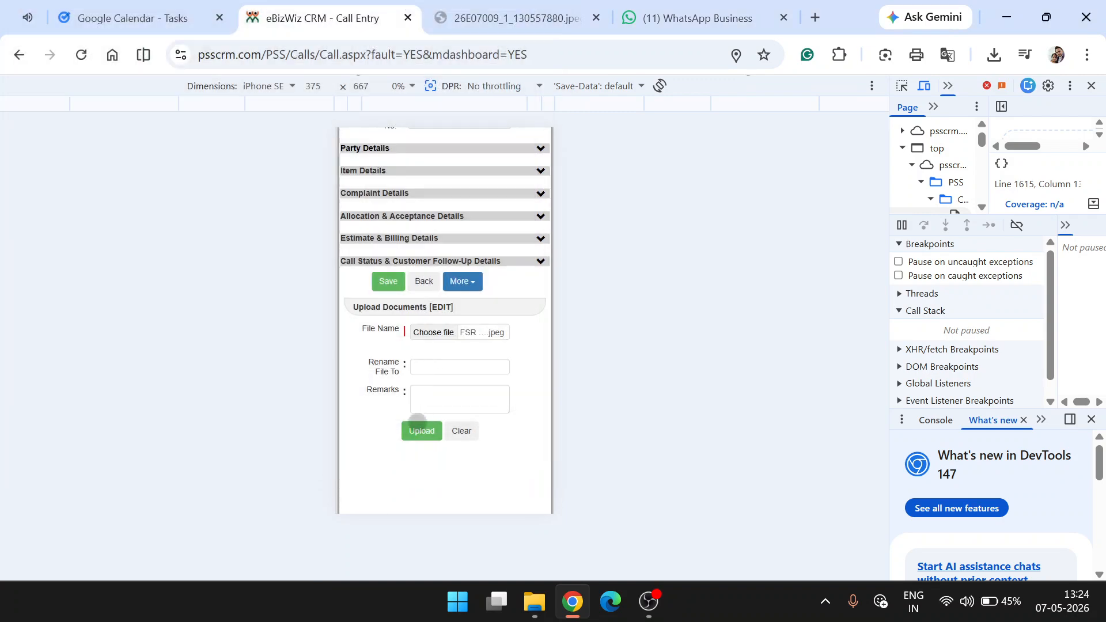
pyautogui.click(421, 431)
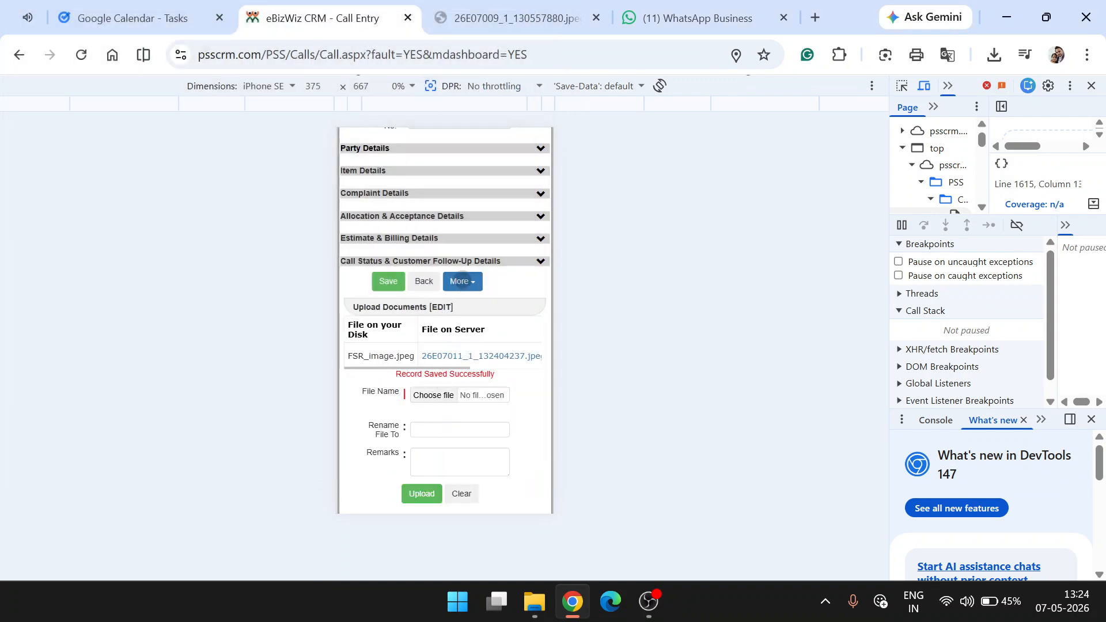
# Step: Record a fault in the visit details with defect "No Defect" and repair "Not Repaired", save it and dismiss the follow-up actions
pyautogui.click(465, 284)
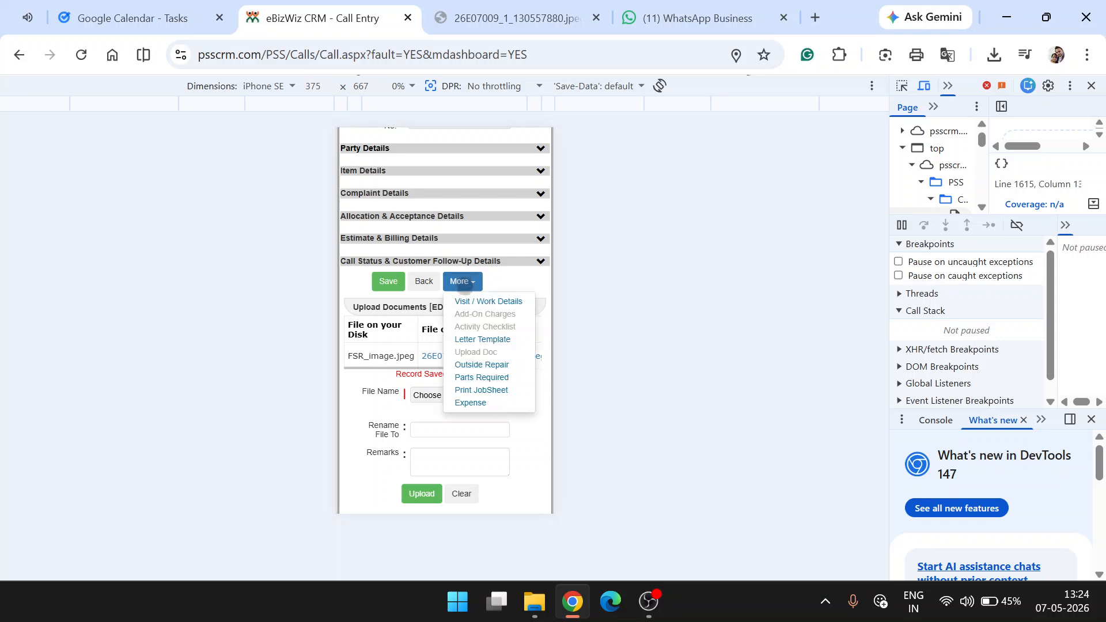
pyautogui.click(468, 301)
pyautogui.click(444, 364)
pyautogui.write('no')
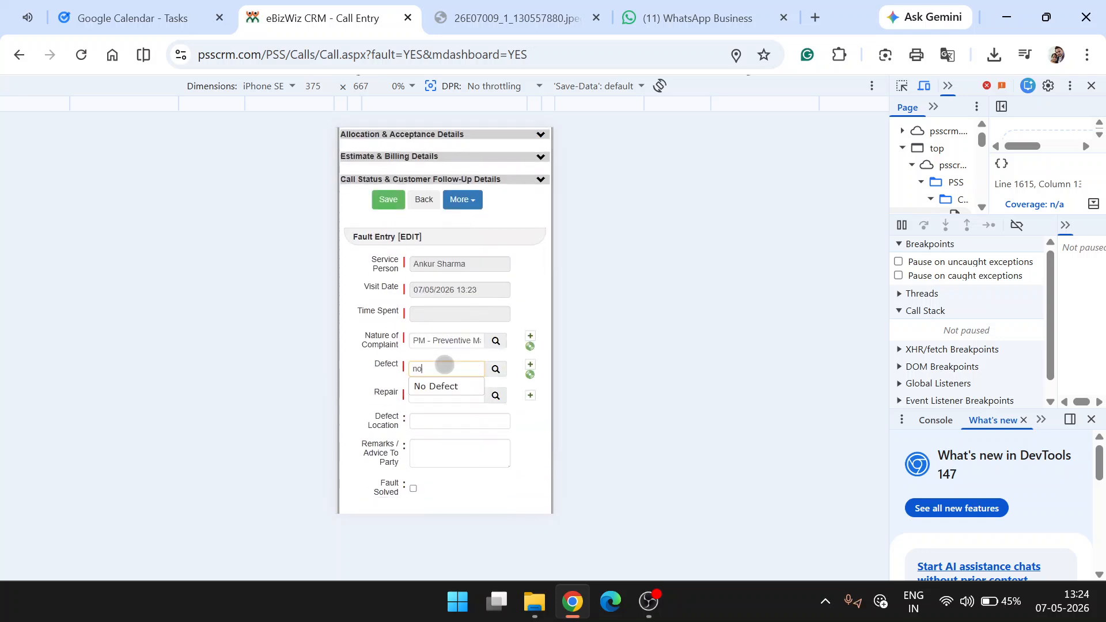
pyautogui.click(451, 385)
pyautogui.click(451, 397)
pyautogui.write('not')
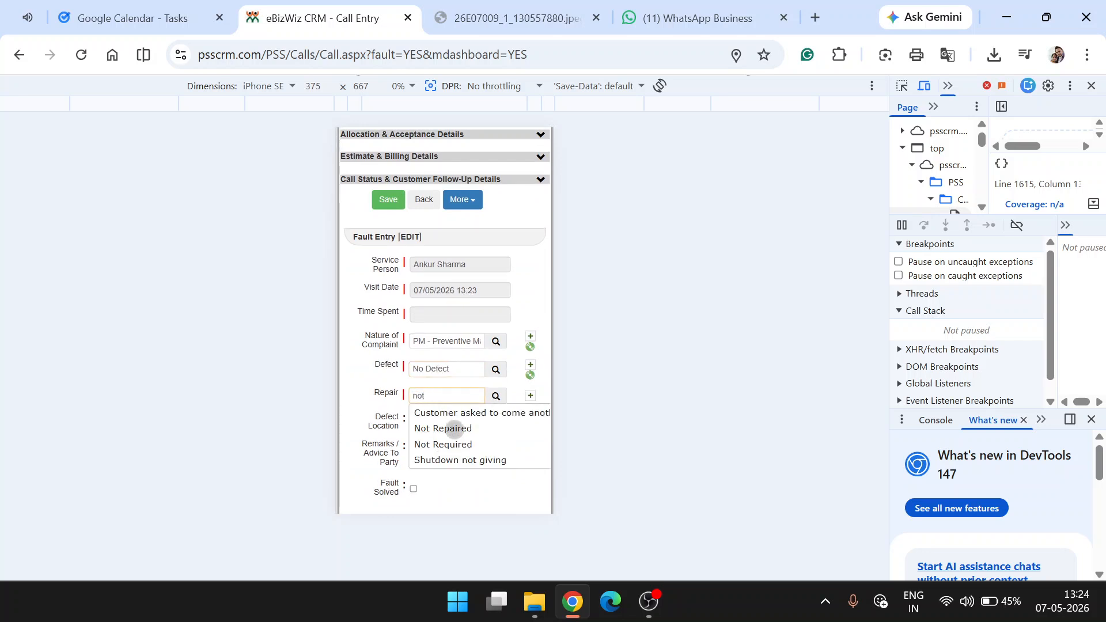
pyautogui.click(453, 428)
pyautogui.scroll(-1, 465, 413)
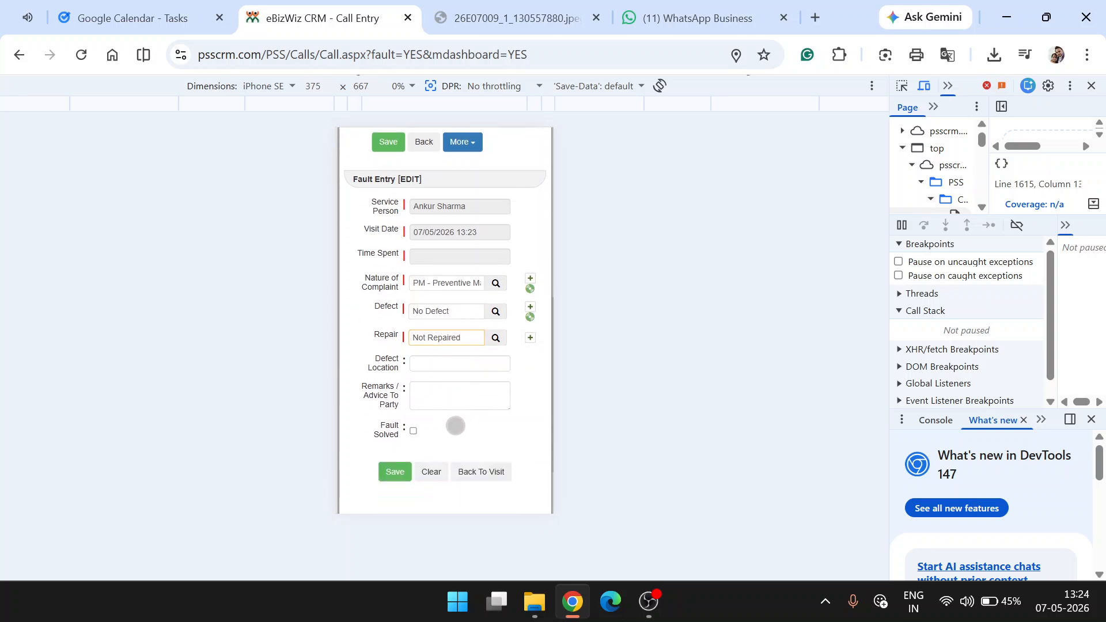
pyautogui.click(397, 476)
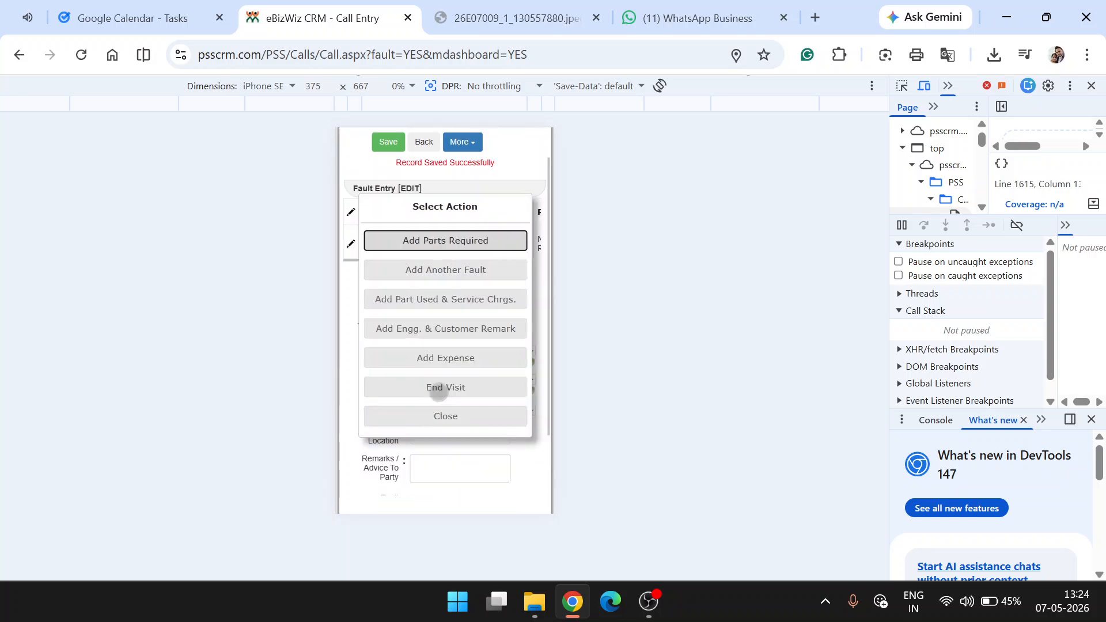
pyautogui.click(451, 422)
# Step: Return from the saved fault entry to the call's visit entry
pyautogui.scroll(-2, 452, 425)
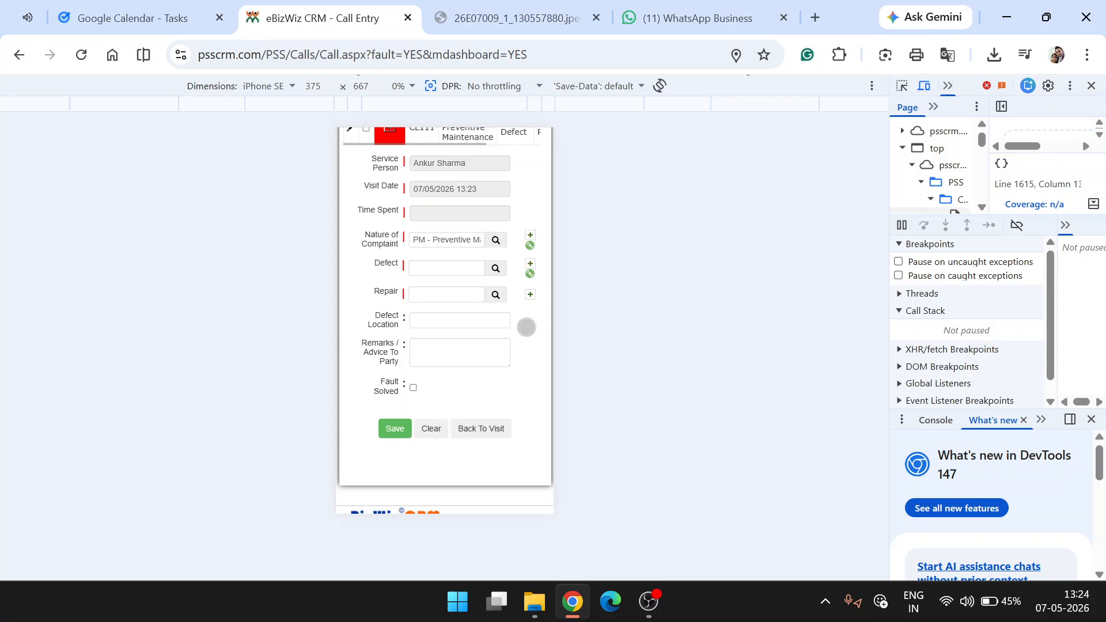
pyautogui.scroll(-1, 401, 447)
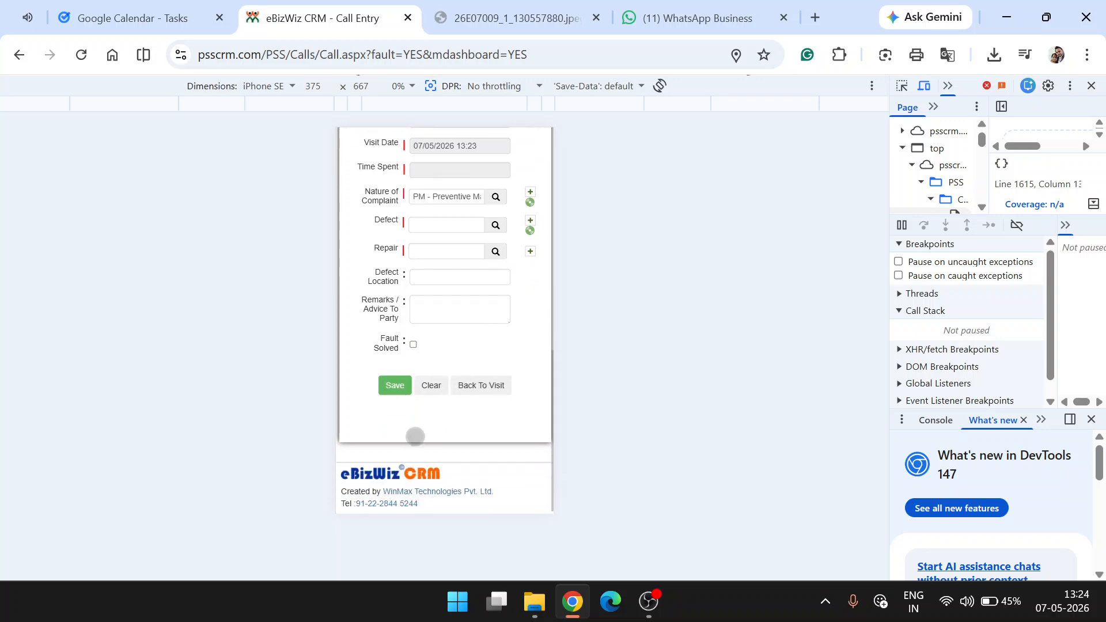
pyautogui.scroll(9, 431, 401)
pyautogui.scroll(-1, 431, 400)
pyautogui.scroll(-5, 394, 438)
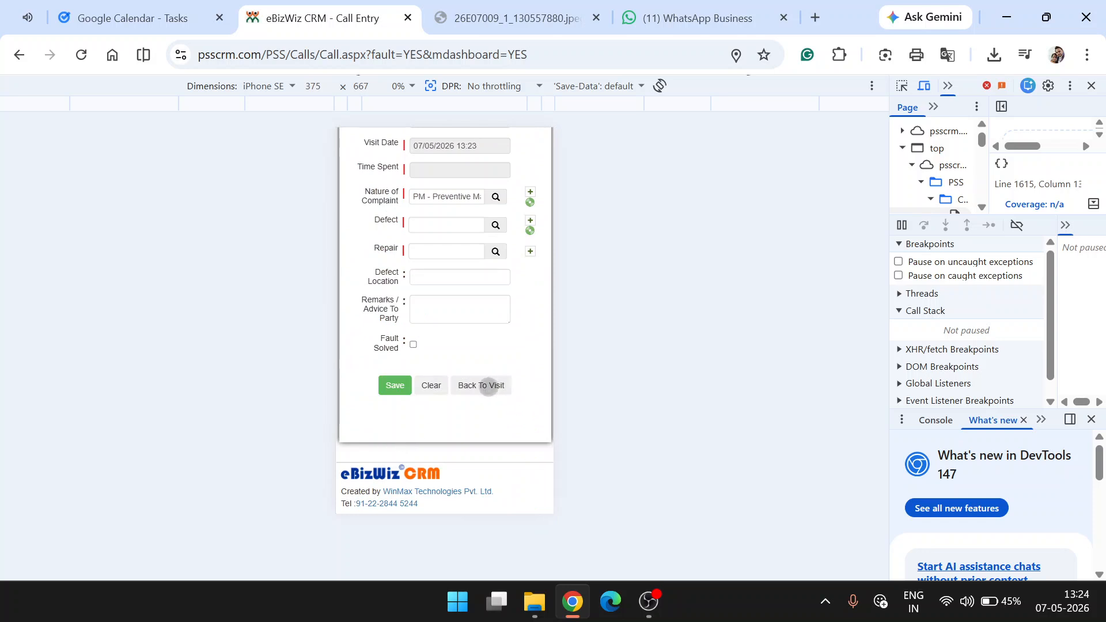
pyautogui.click(488, 386)
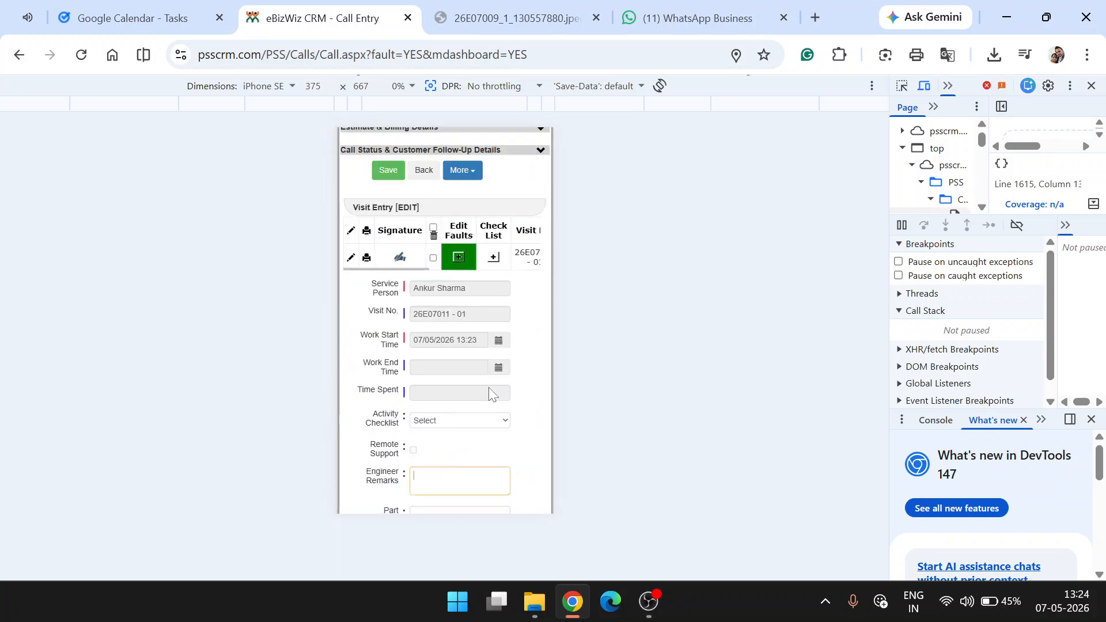
# Step: Set the visit's Activity Checklist to UPS Maintenance Checklist (3ph-3ph)
pyautogui.scroll(-1, 476, 368)
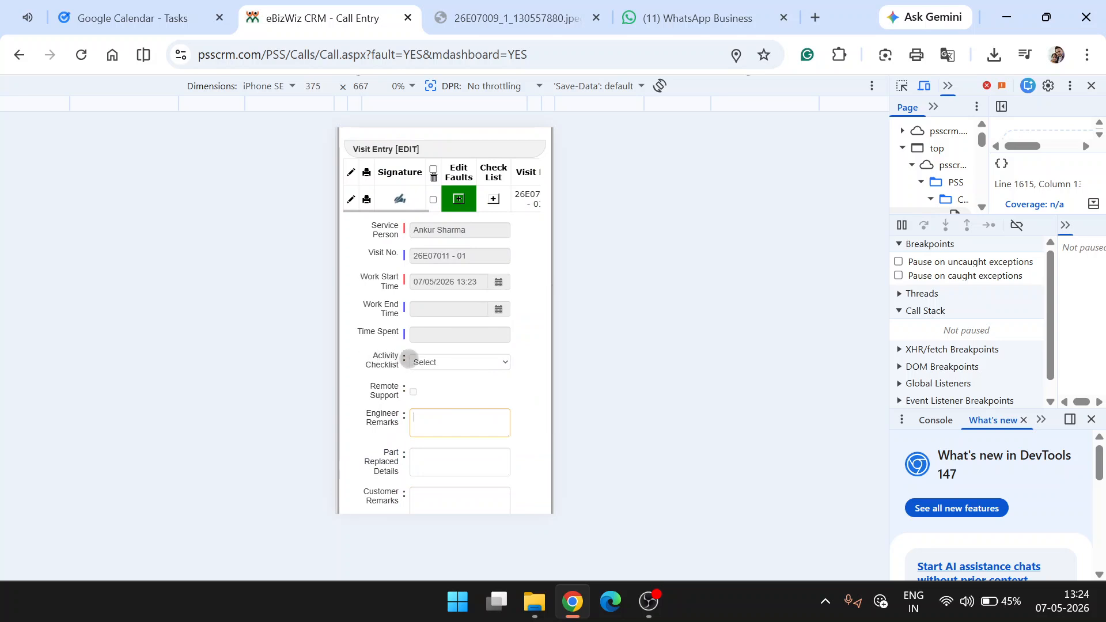
pyautogui.click(477, 361)
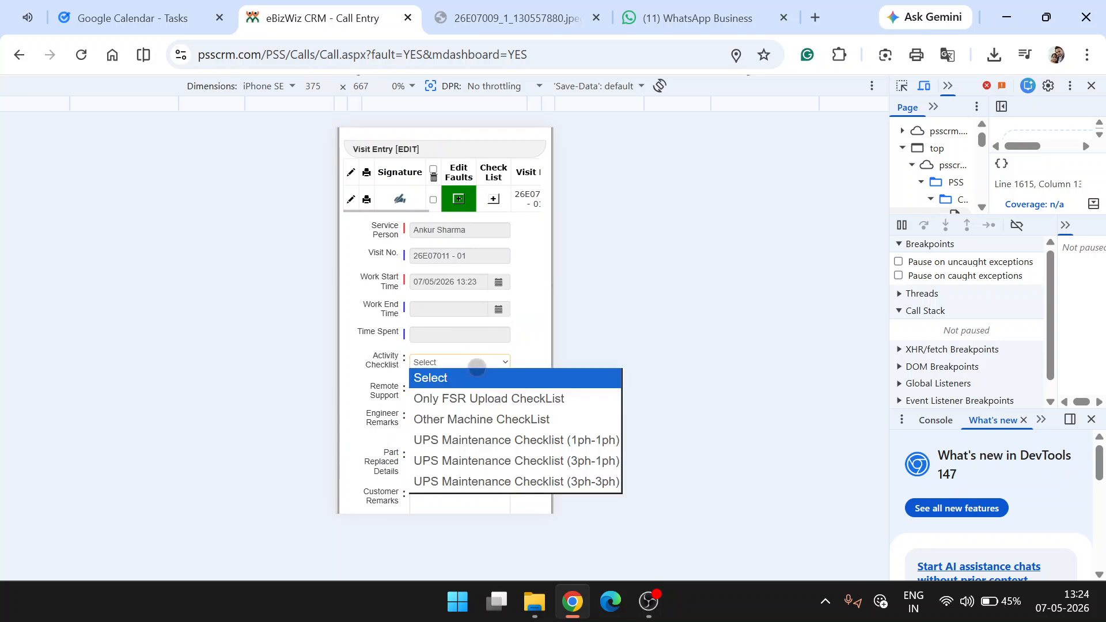
pyautogui.click(527, 482)
# Step: Enter engineer remarks "33 ER", part replaced details "33 PRD", customer remarks "33 Cr" and signed person details "33 SPD"
pyautogui.click(459, 425)
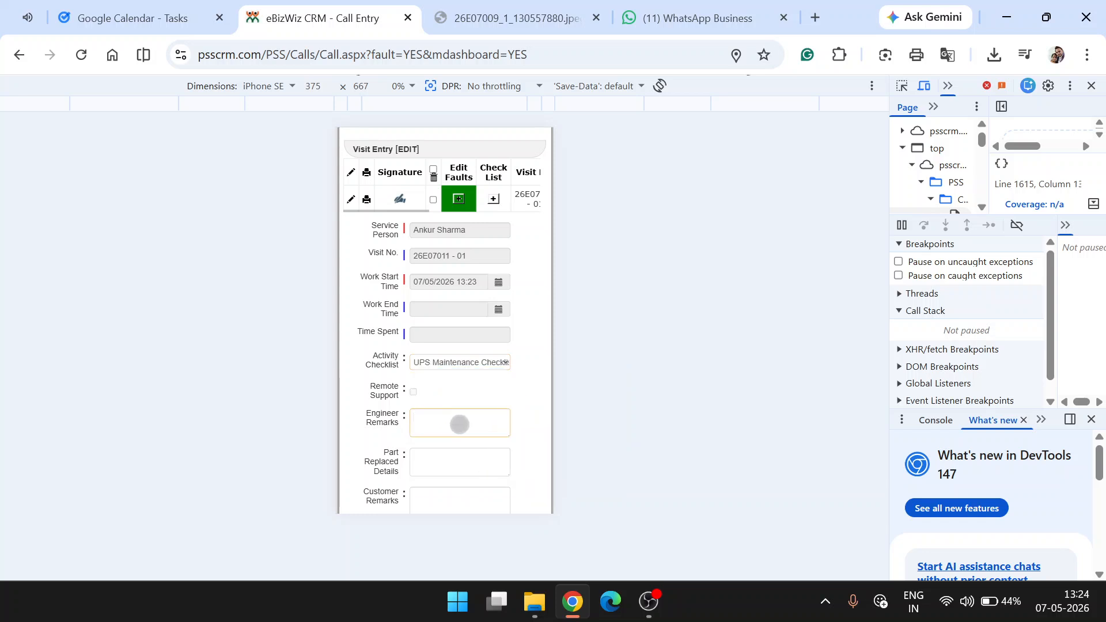
pyautogui.write('33 ER')
pyautogui.press('Tab')
pyautogui.write('33 PRD')
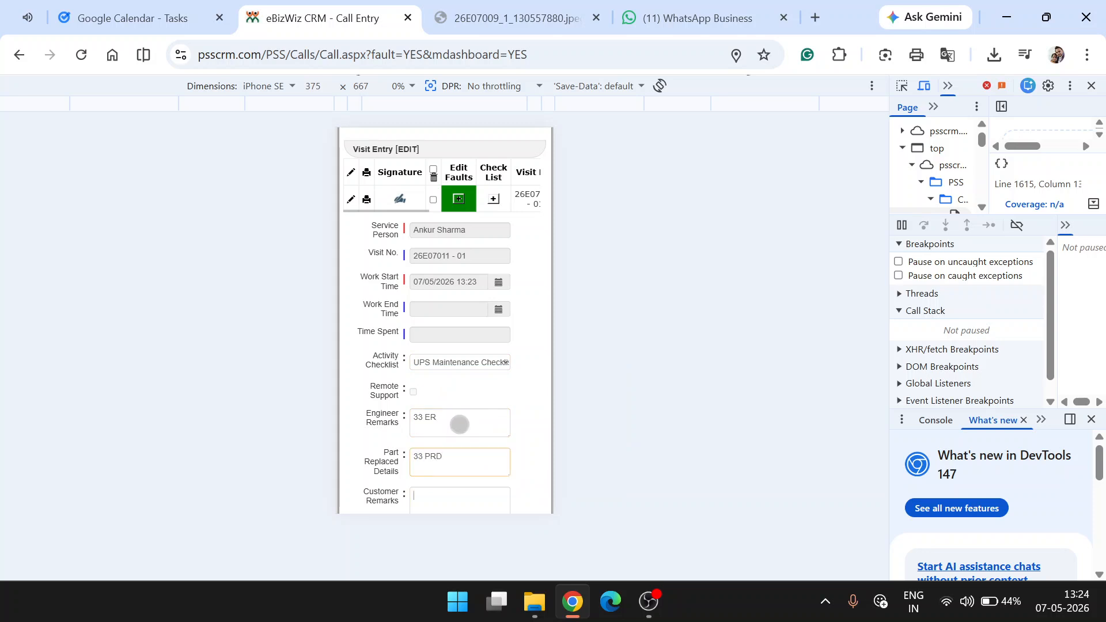
pyautogui.press('Tab')
pyautogui.scroll(-2, 459, 424)
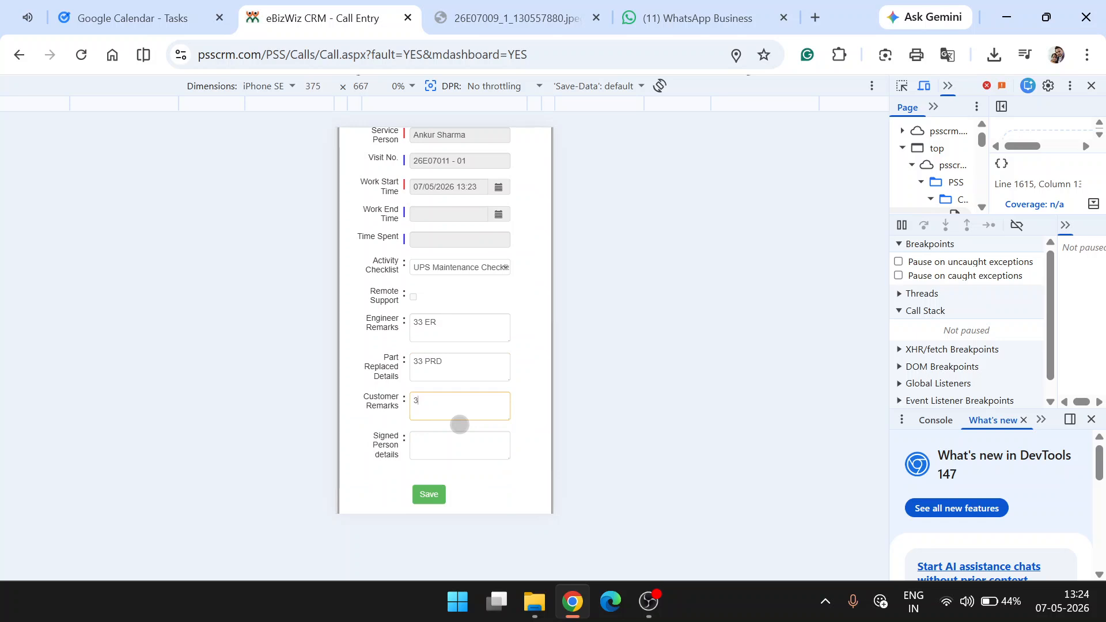
pyautogui.write('33 ')
pyautogui.write('Cr')
pyautogui.write('33 ')
pyautogui.write('SPD')
# Step: Save the visit entry and close the follow-up action choices
pyautogui.click(436, 496)
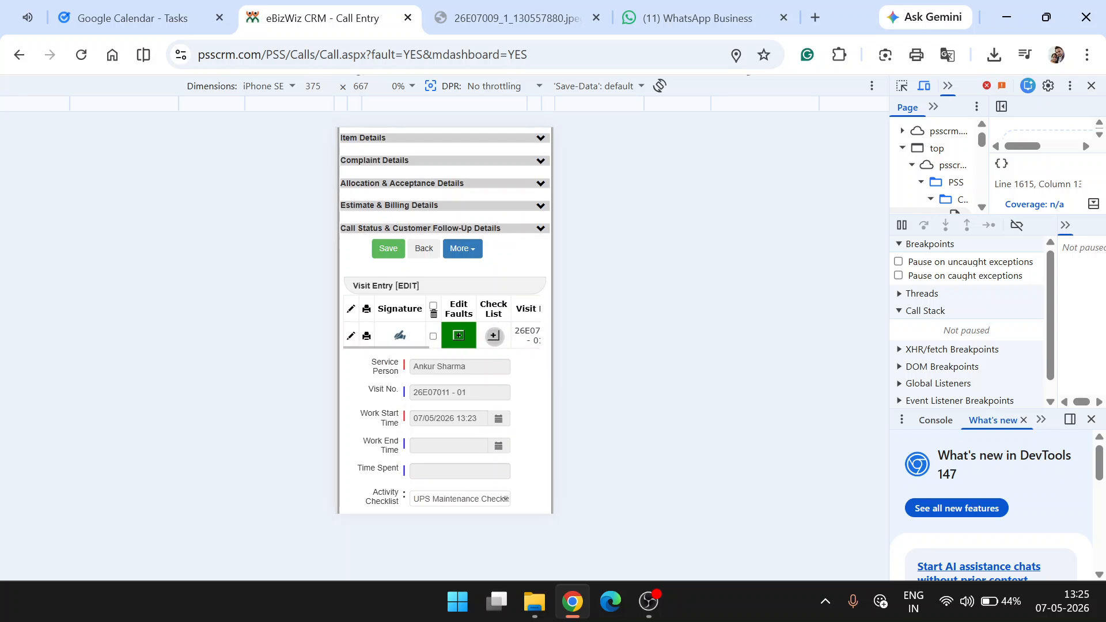
pyautogui.scroll(-6, 483, 357)
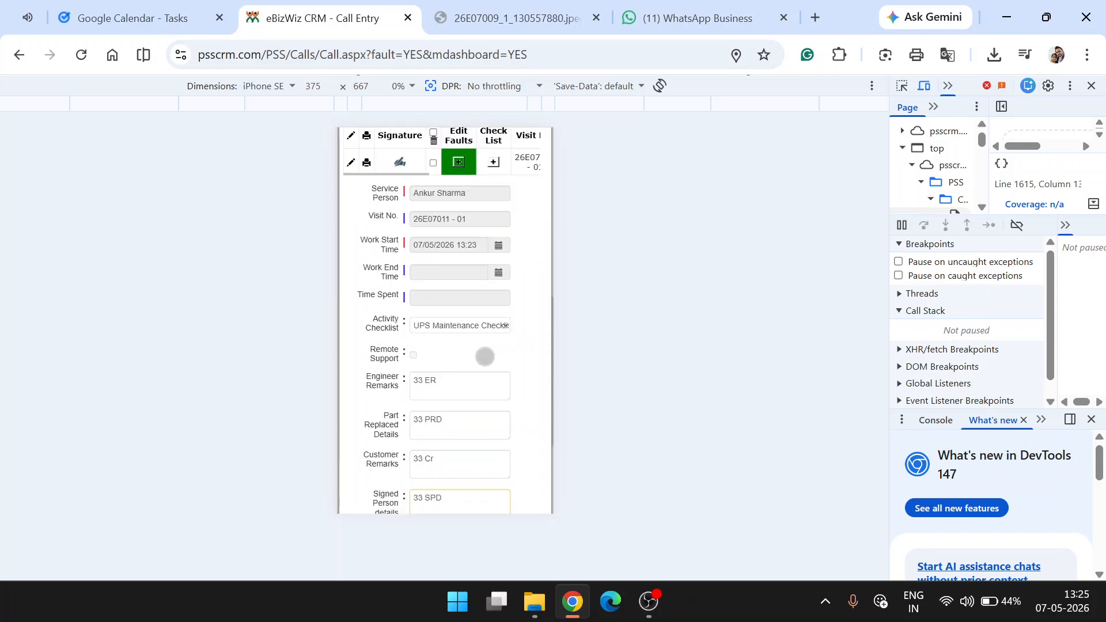
pyautogui.click(433, 385)
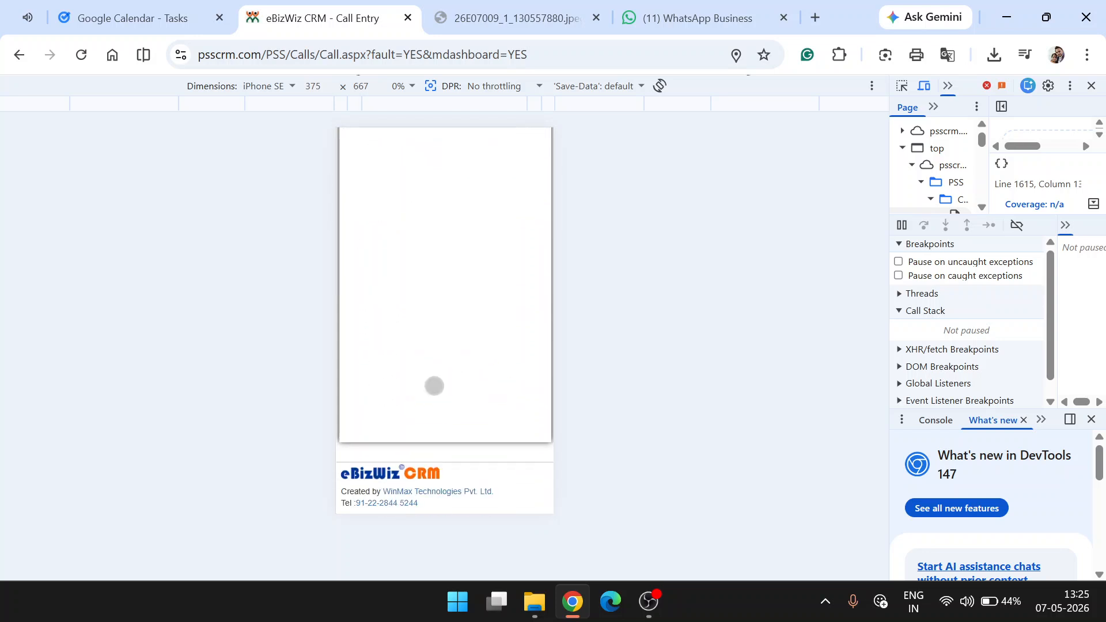
pyautogui.scroll(2, 443, 334)
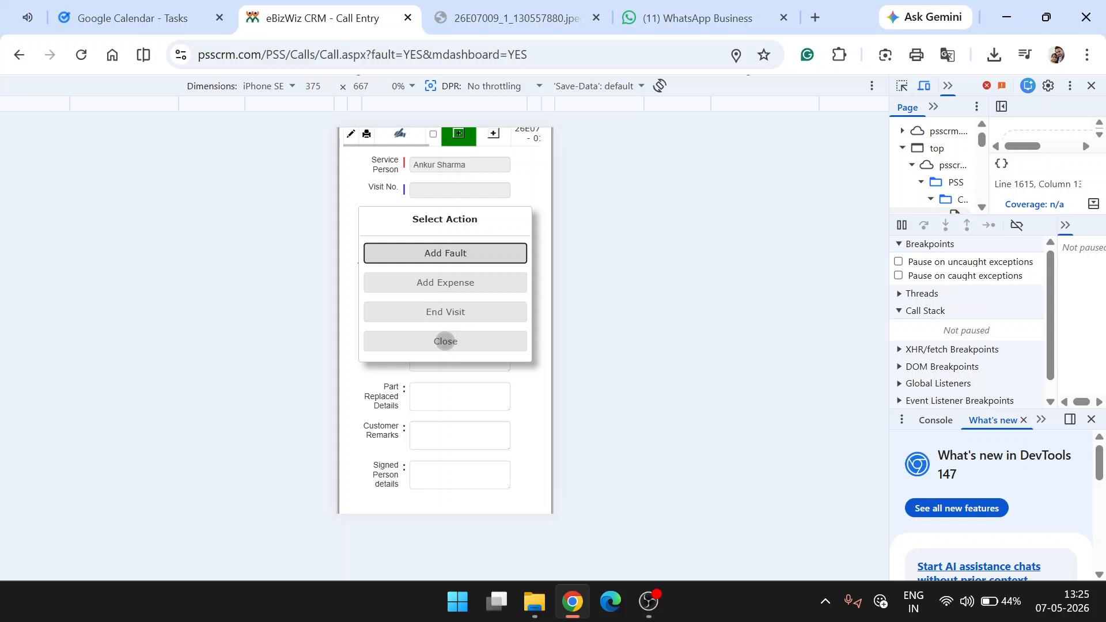
pyautogui.click(446, 341)
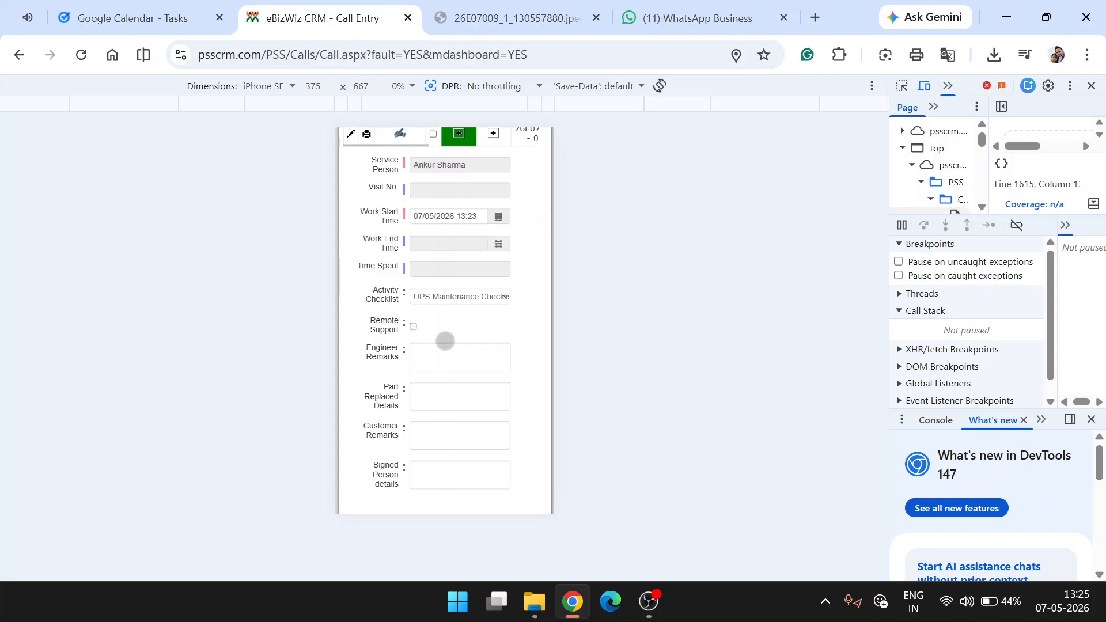
# Step: Open the check list of the saved visit to show its 3ph-3ph input parameter fields
pyautogui.scroll(3, 445, 341)
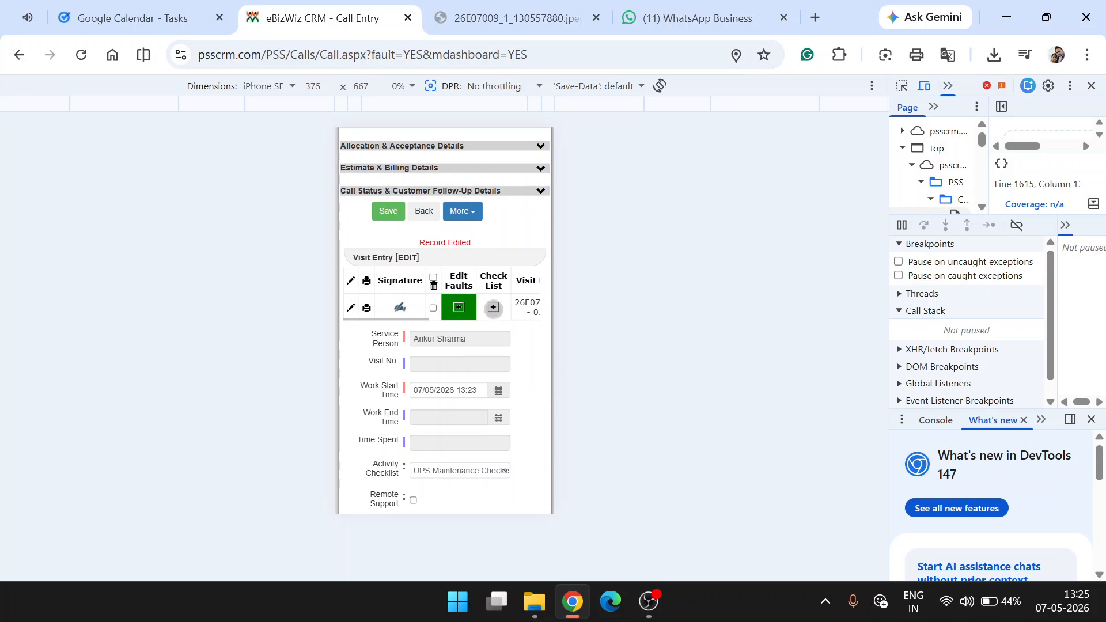
pyautogui.click(493, 308)
pyautogui.scroll(-1, 461, 311)
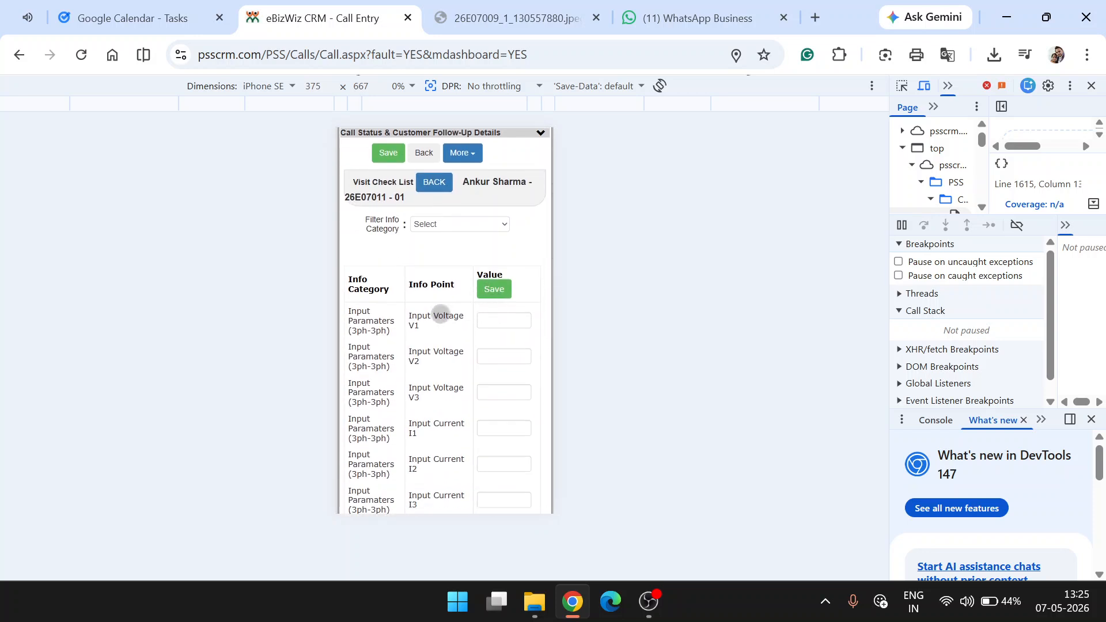
# Step: Enter input voltages V1 242, V2 240 and V3 235, and input currents I1 80, I2 75 and I3 85
pyautogui.click(508, 321)
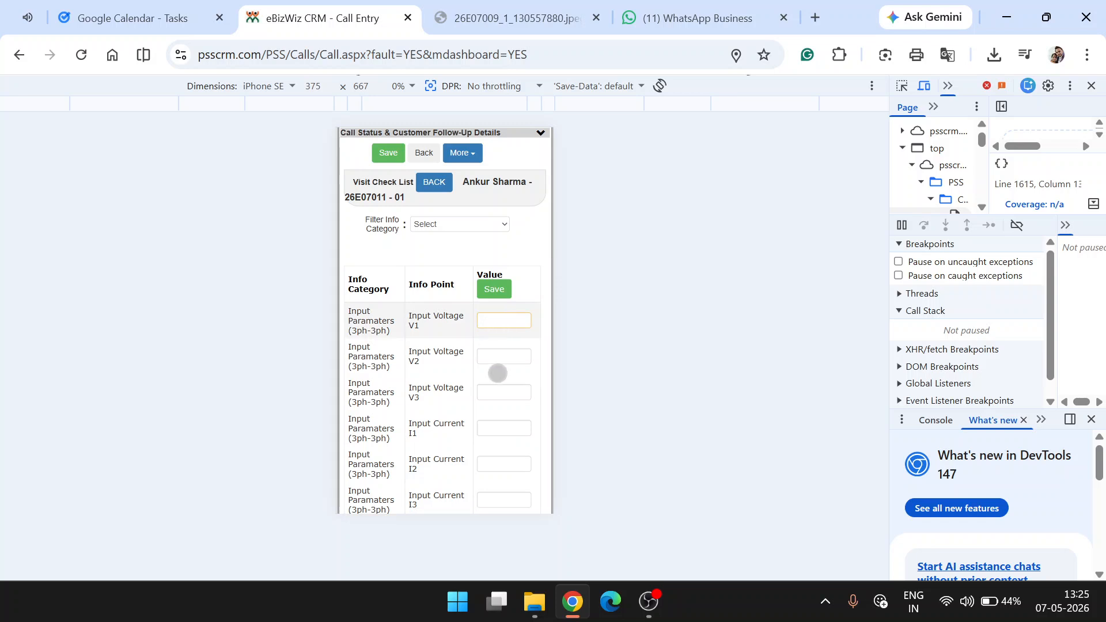
pyautogui.write('242240')
pyautogui.press('Tab')
pyautogui.write('235')
pyautogui.press('Tab')
pyautogui.write('8')
pyautogui.press('Tab')
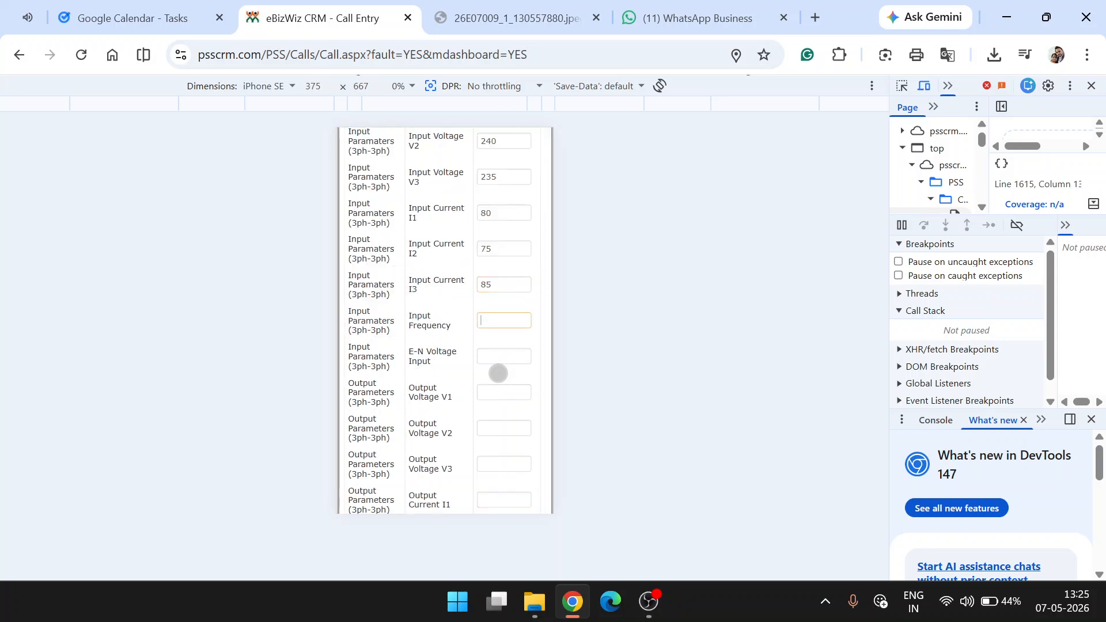
# Step: Set the input frequency to 53 and the E-N input voltage to 5
pyautogui.write('50')
pyautogui.press('Tab')
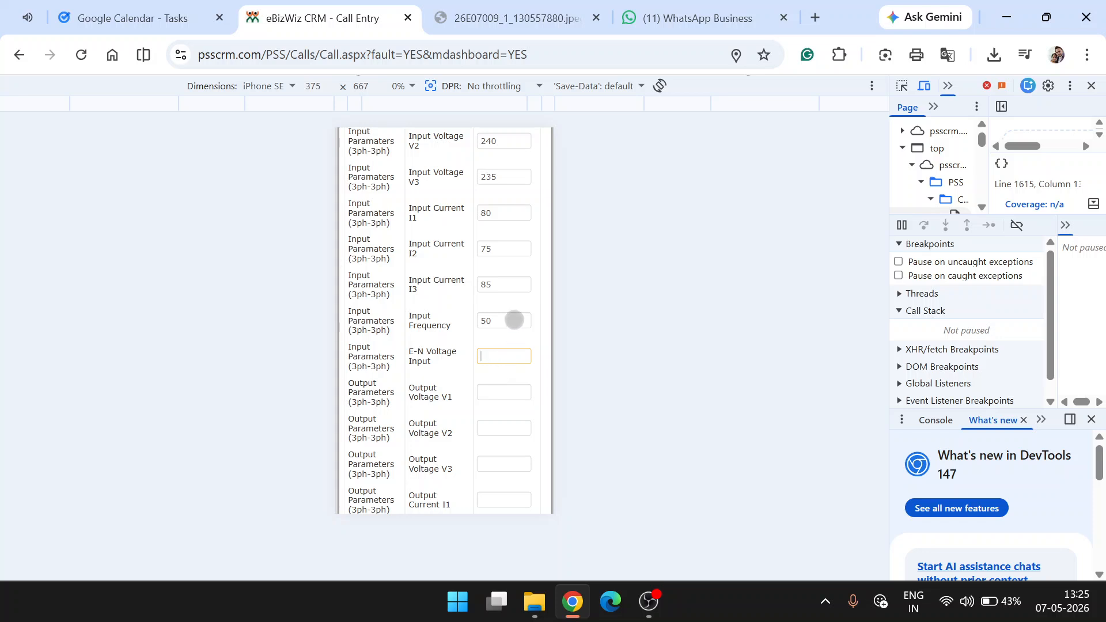
pyautogui.click(515, 319)
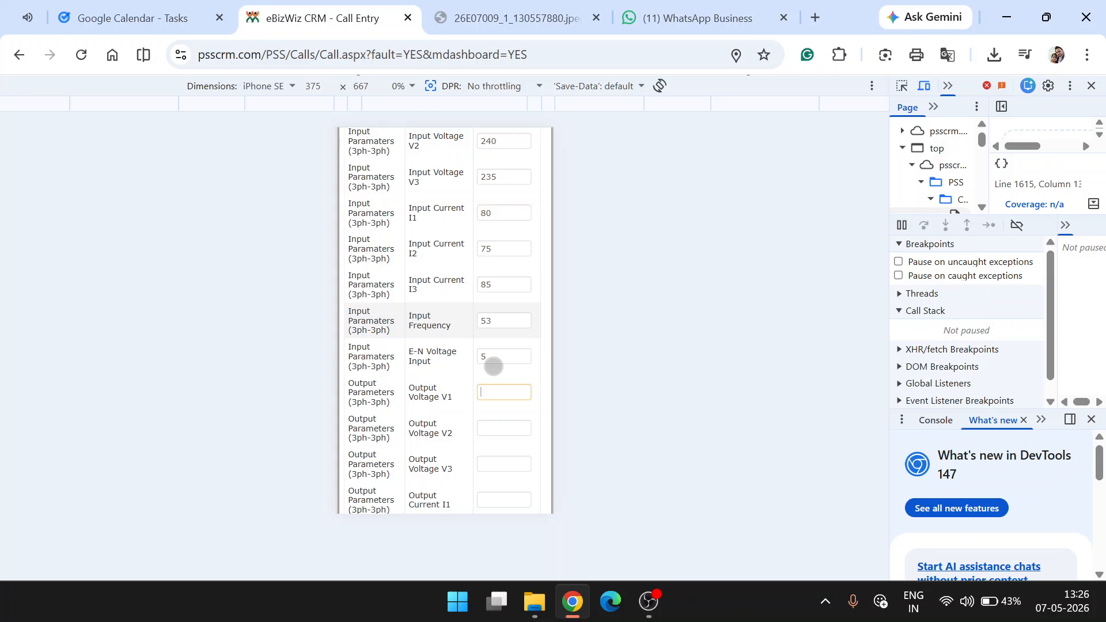
# Step: Enter 230 for each of the output voltages V1, V2 and V3
pyautogui.write('230')
pyautogui.press('Tab')
pyautogui.write('230')
pyautogui.press('Tab')
pyautogui.scroll(-2, 493, 366)
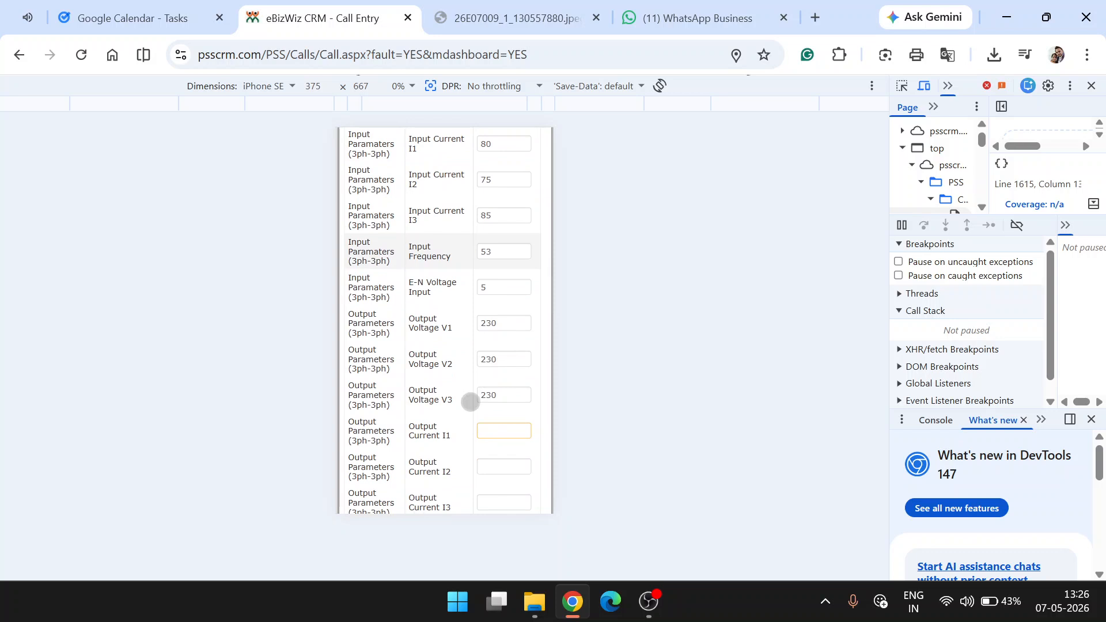
# Step: Enter output currents I1 70, I2 67 and I3 73, output frequency 50 and E-N output voltage 3
pyautogui.scroll(2, 470, 402)
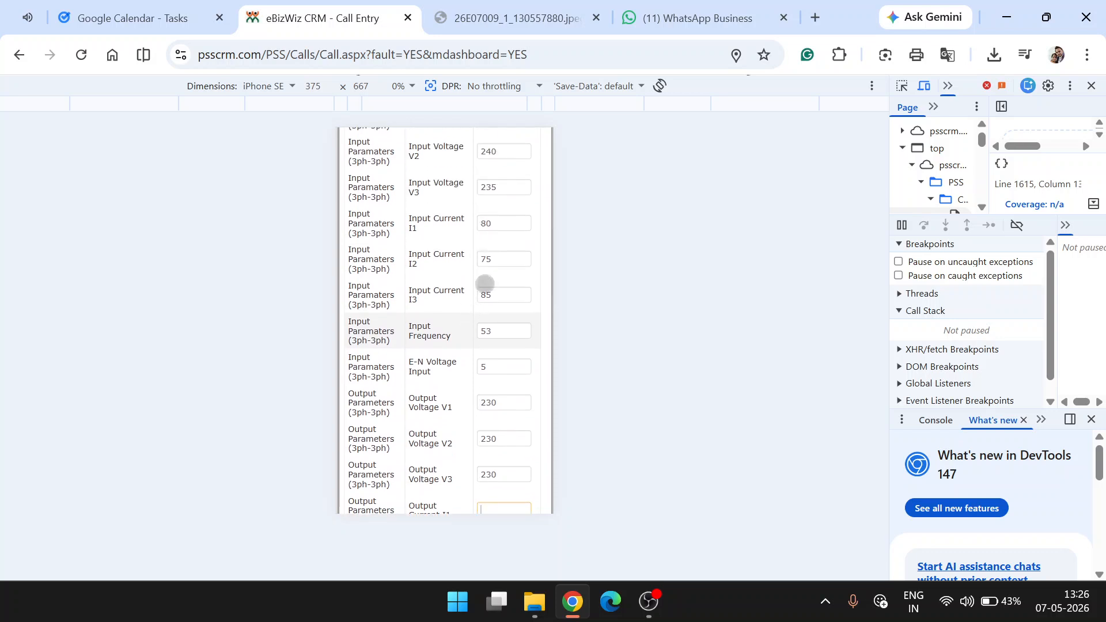
pyautogui.scroll(-1, 489, 309)
pyautogui.scroll(-3, 488, 308)
pyautogui.scroll(-1, 489, 308)
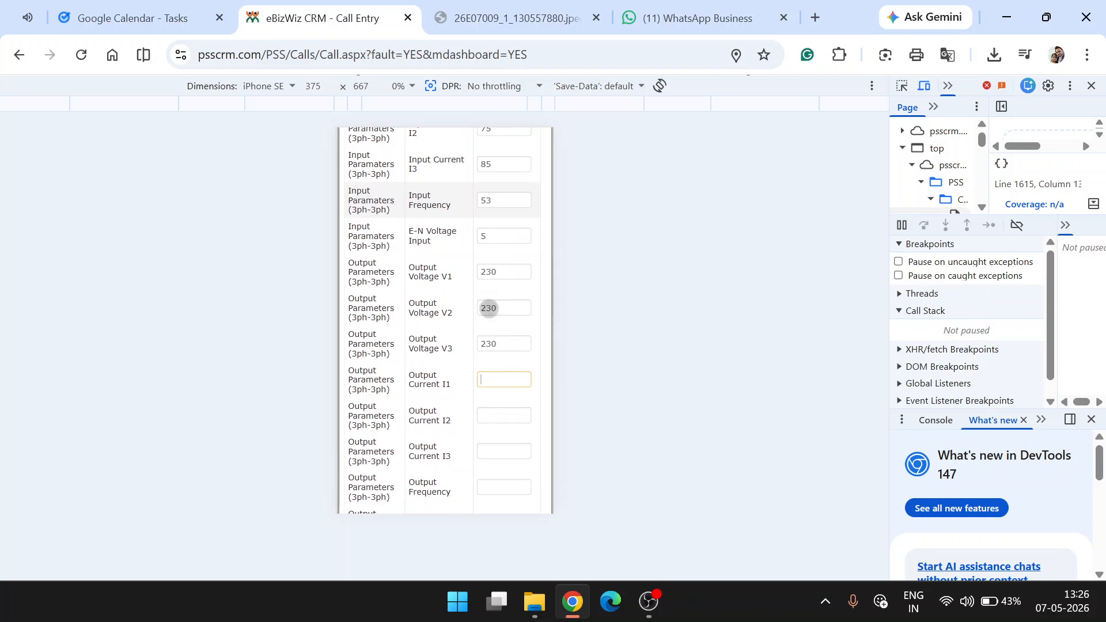
pyautogui.write('0')
pyautogui.press('Tab')
pyautogui.write('6')
pyautogui.scroll(-1, 488, 309)
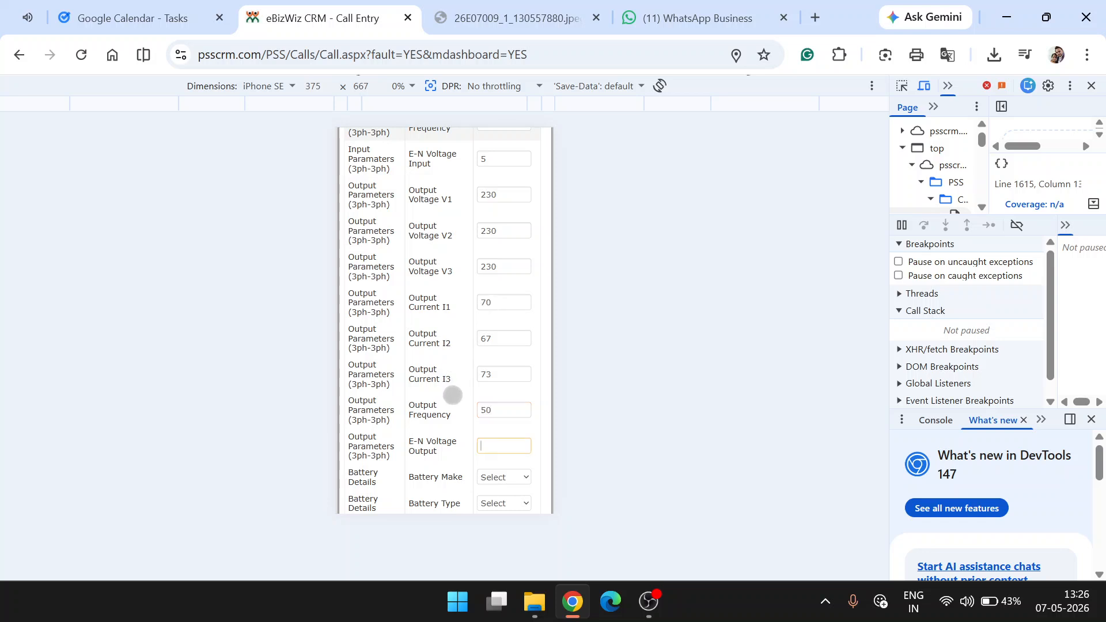
pyautogui.scroll(-1, 453, 395)
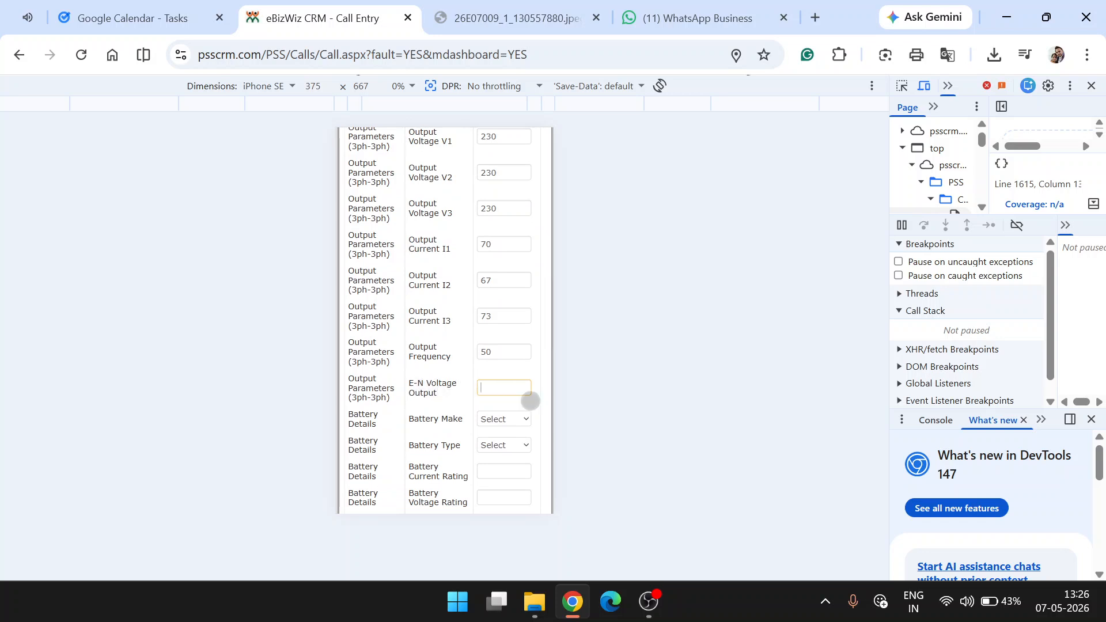
pyautogui.write('2')
pyautogui.press('Tab')
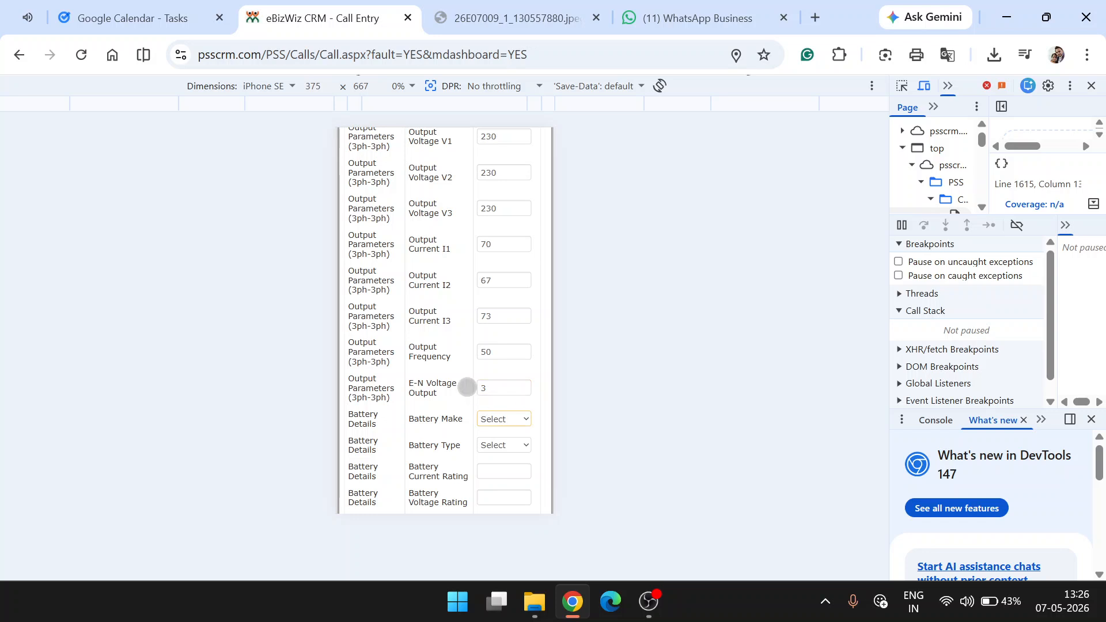
# Step: Set the battery make to HBL and the battery type to SMF VRLA (Lead-Acid Batteries)
pyautogui.scroll(-1, 467, 387)
pyautogui.click(501, 361)
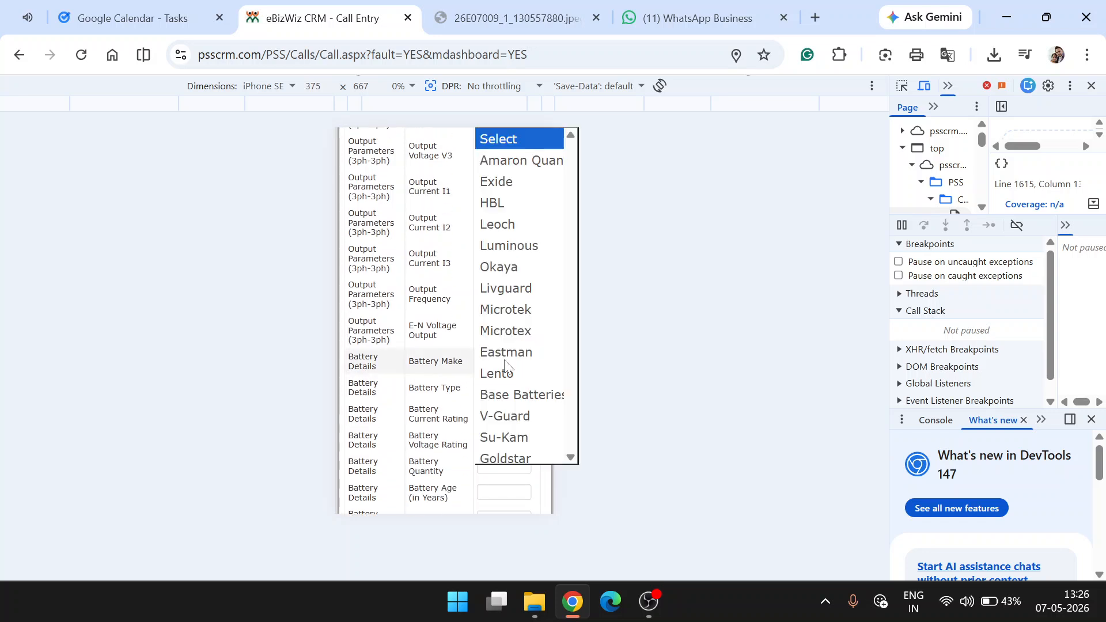
pyautogui.click(510, 183)
pyautogui.scroll(-2, 490, 331)
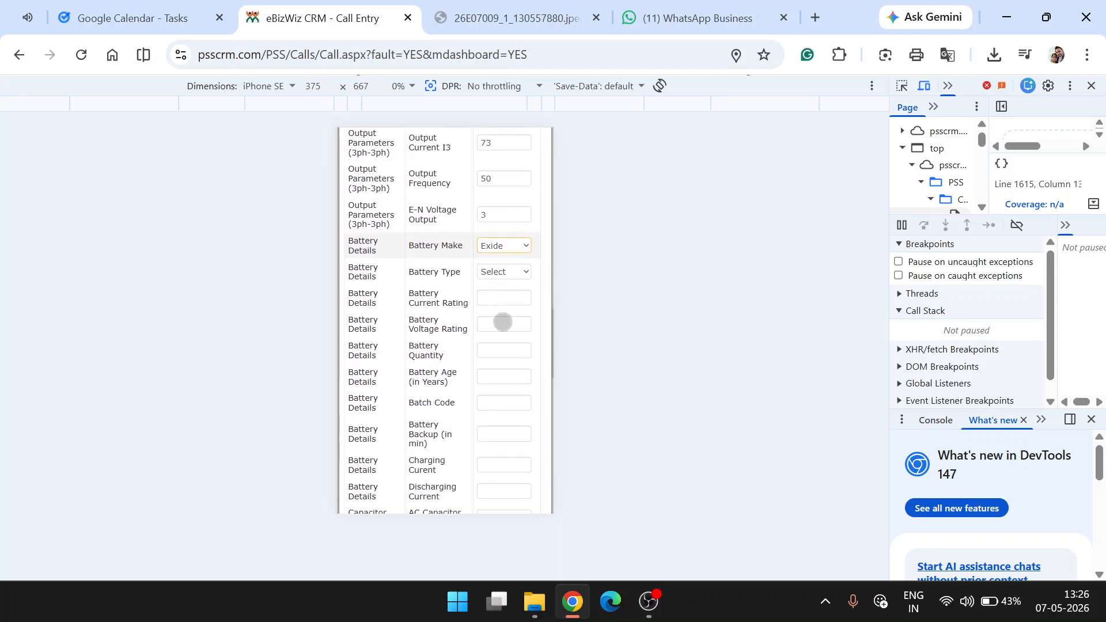
pyautogui.click(505, 272)
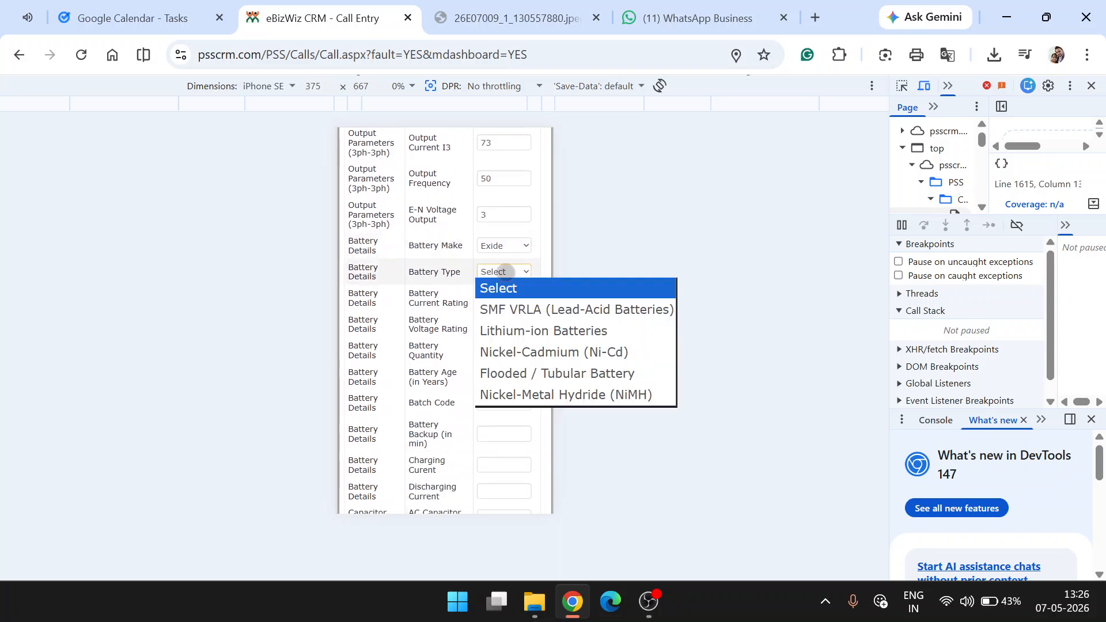
pyautogui.click(514, 309)
pyautogui.click(508, 298)
pyautogui.click(506, 247)
pyautogui.click(507, 325)
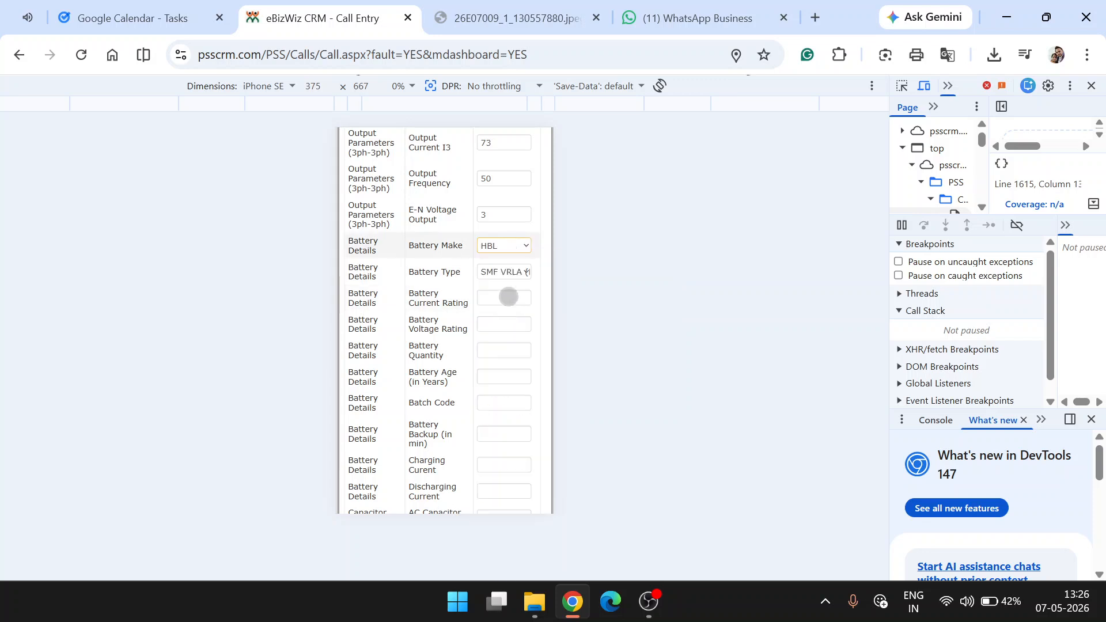
# Step: Enter a battery current rating of 300 and a battery voltage rating of 1.2
pyautogui.click(516, 272)
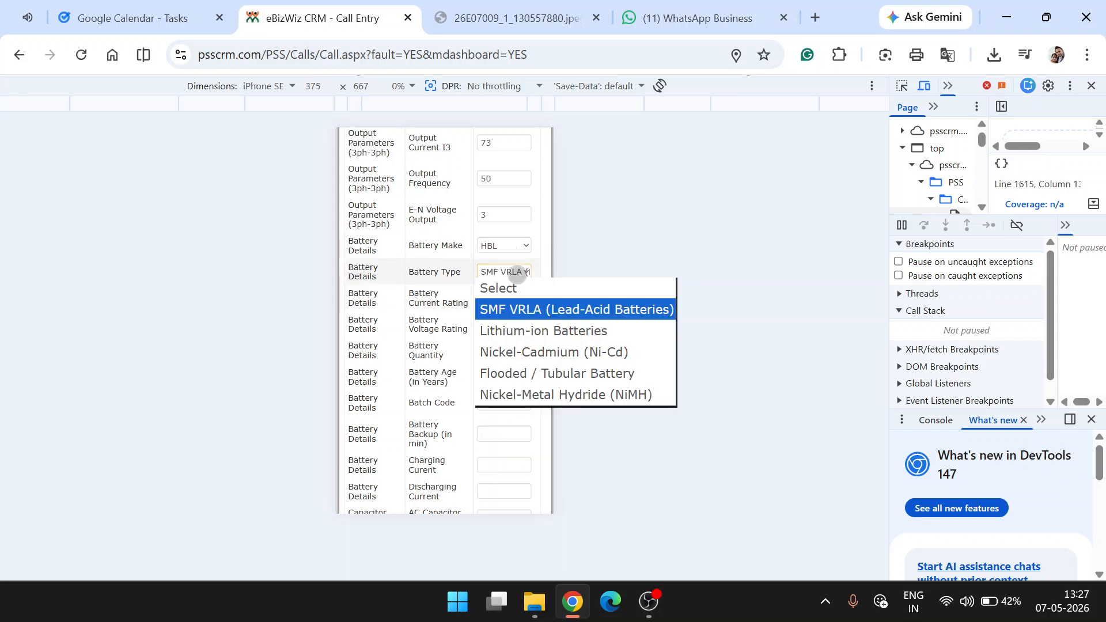
pyautogui.click(516, 273)
pyautogui.click(506, 300)
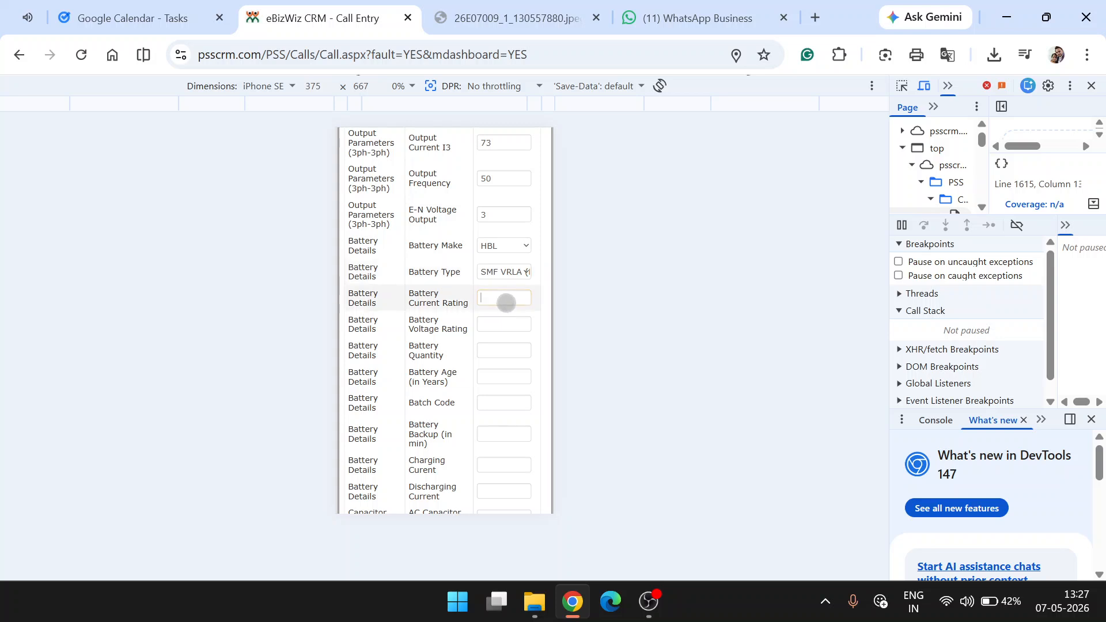
pyautogui.write('300')
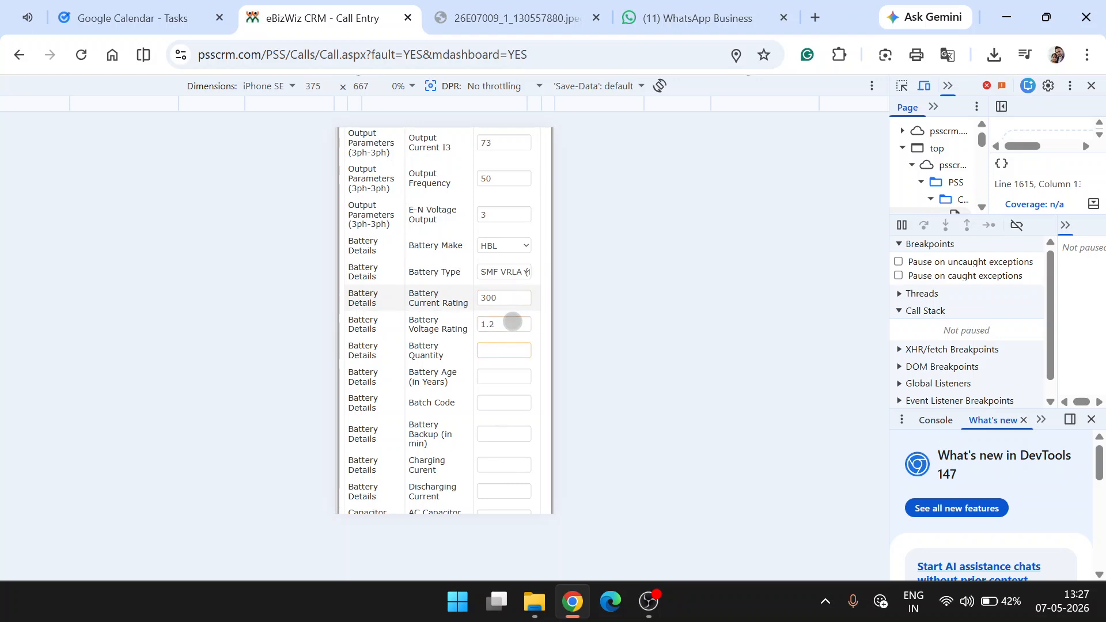
# Step: Work out the battery quantity as 34 × 12 ÷ 1.2 in Calculator, then close Calculator
pyautogui.press('super')
pyautogui.write('ca')
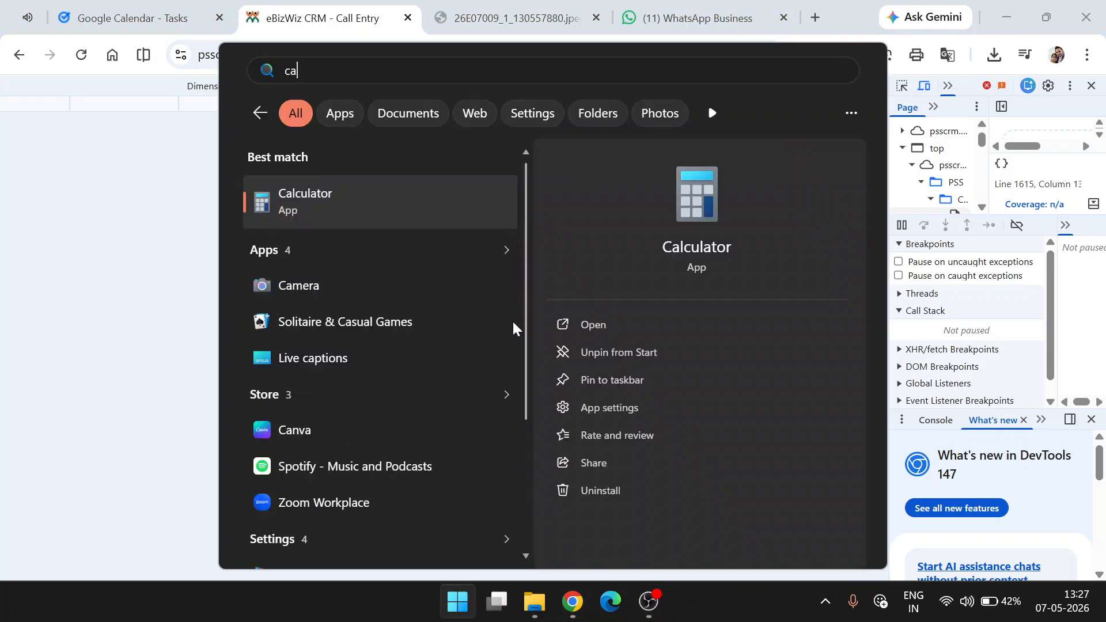
pyautogui.press('Return')
pyautogui.write('34*12')
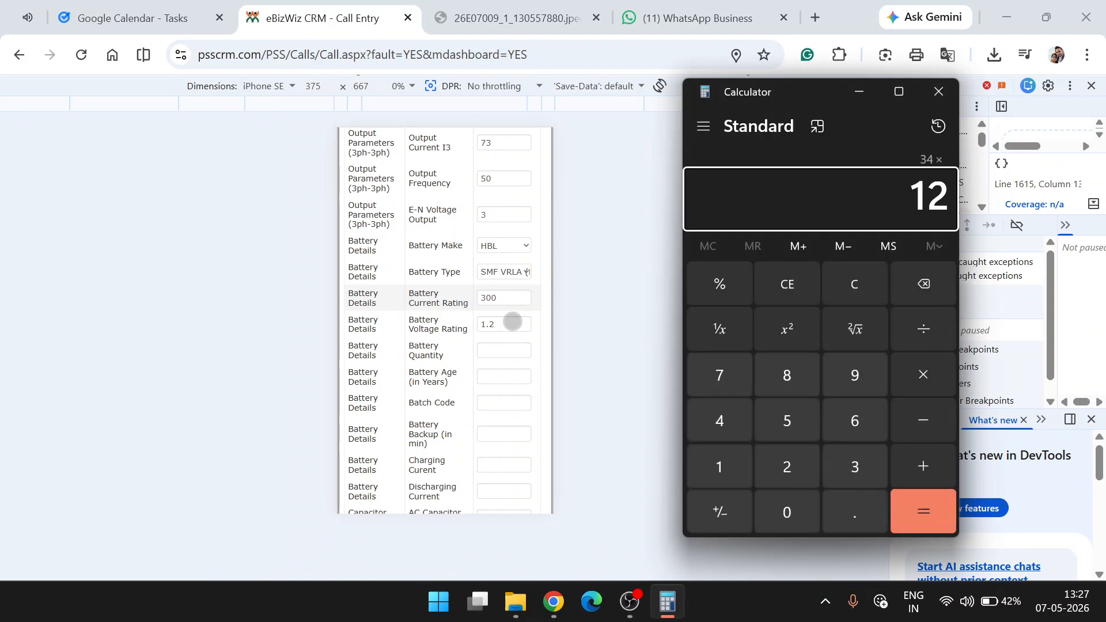
pyautogui.press('Return')
pyautogui.write('/1.2')
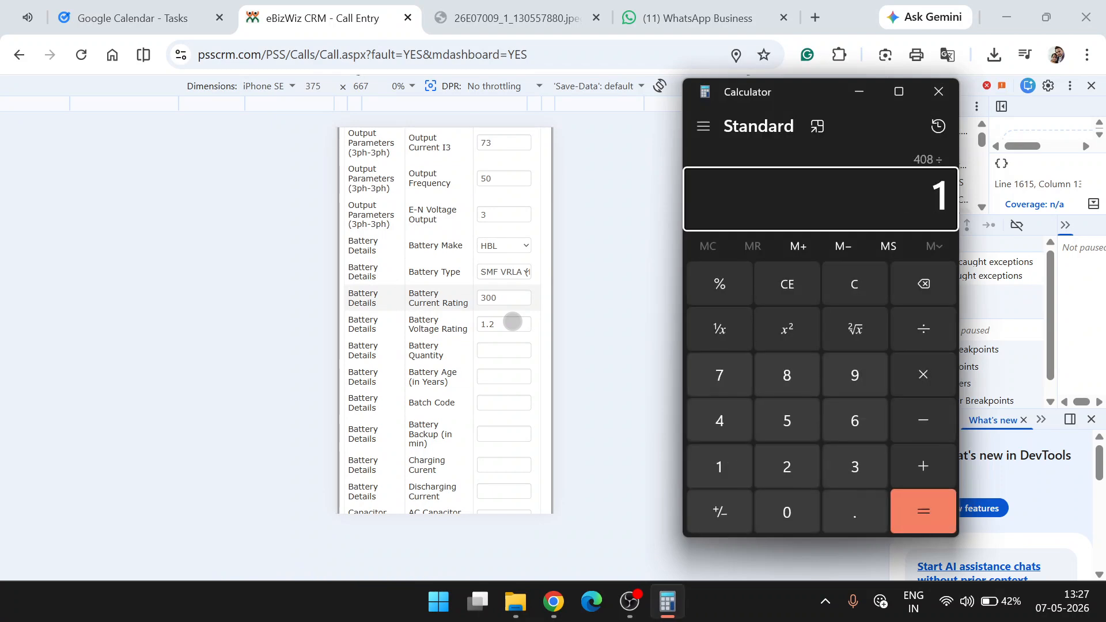
pyautogui.press('Return')
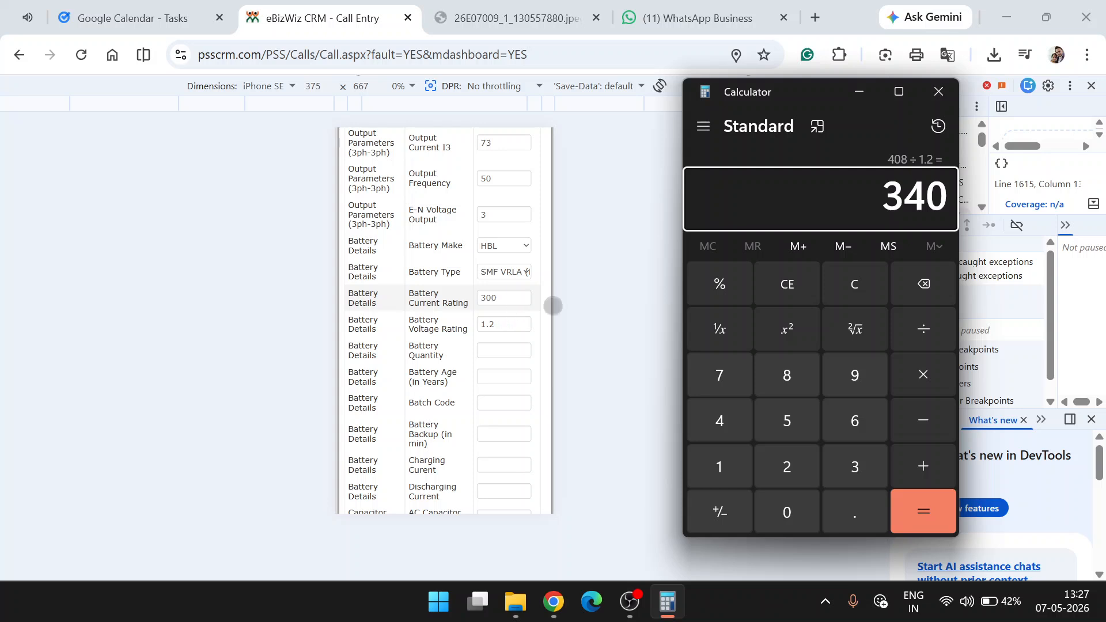
pyautogui.click(939, 92)
# Step: Enter battery quantity 340, battery age 5 years and batch code "code"
pyautogui.click(509, 353)
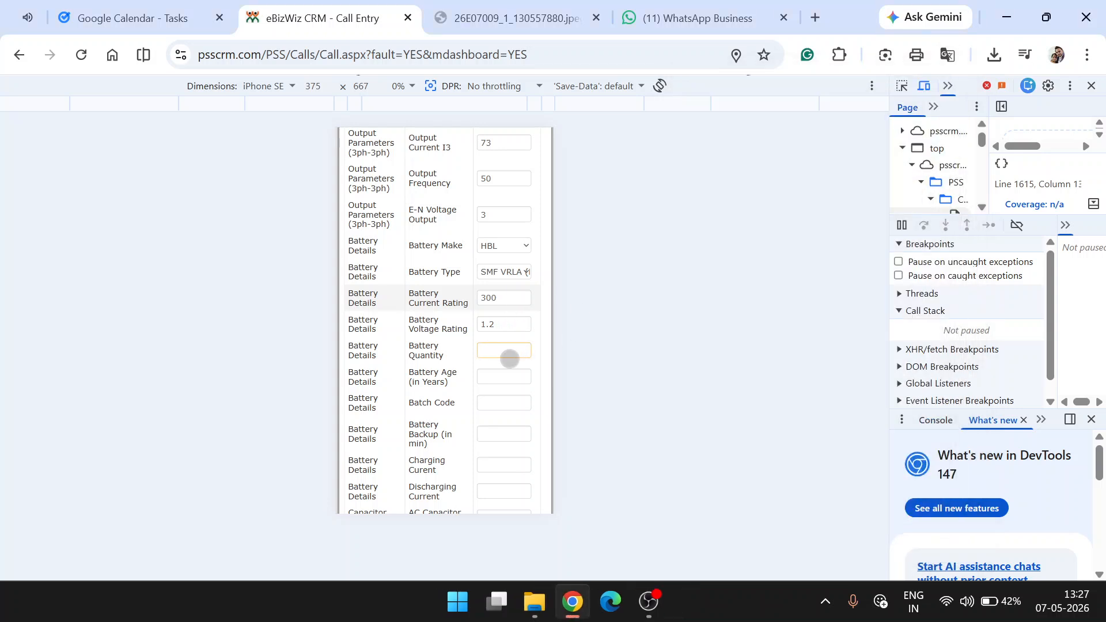
pyautogui.write('340')
pyautogui.press('Tab')
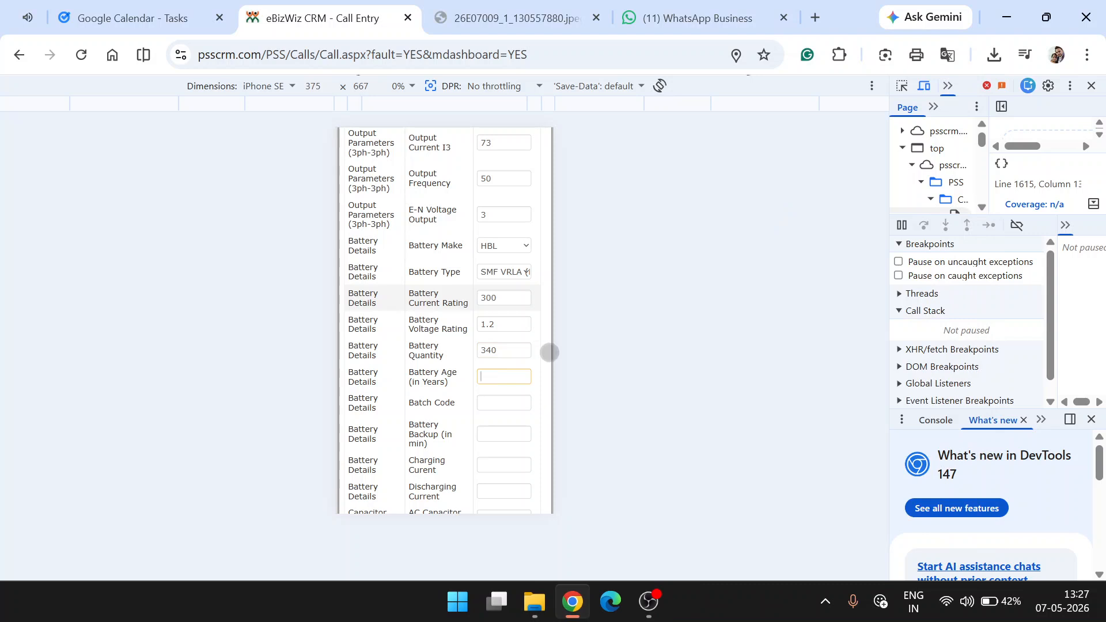
pyautogui.press('Tab')
pyautogui.write('code')
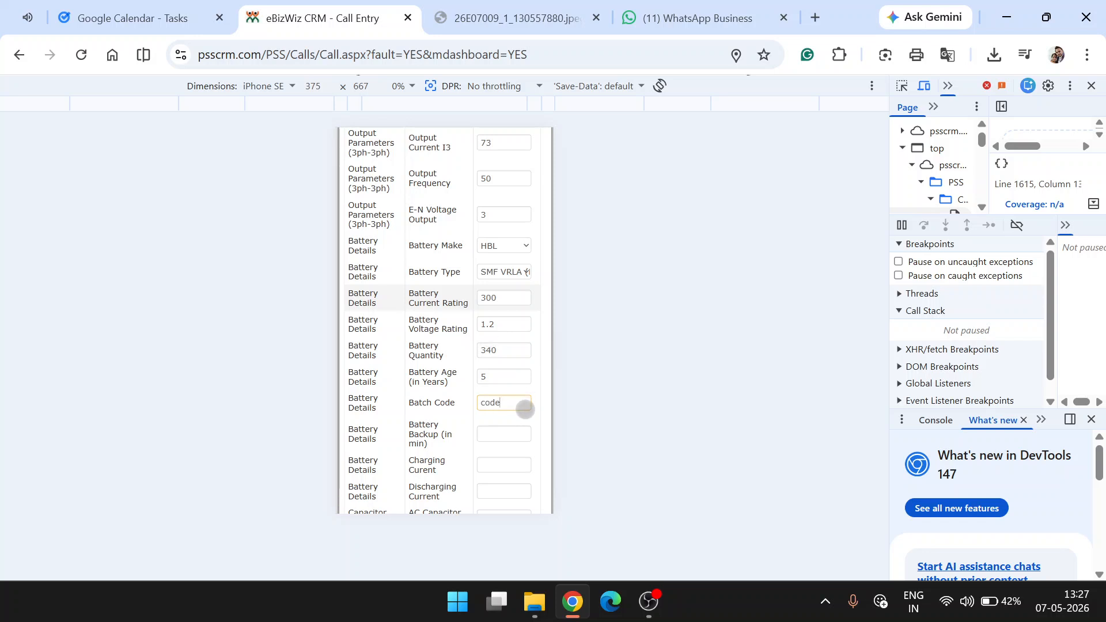
# Step: Set the battery backup to 240 minutes, the charging current to 40 and the discharging current to 30
pyautogui.click(506, 431)
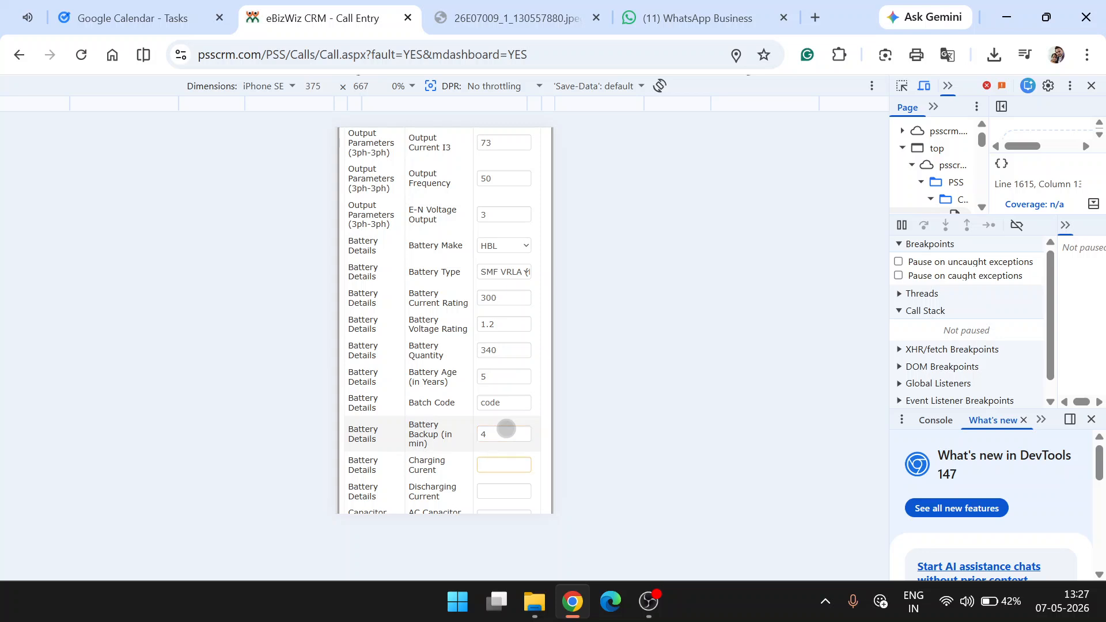
pyautogui.click(506, 429)
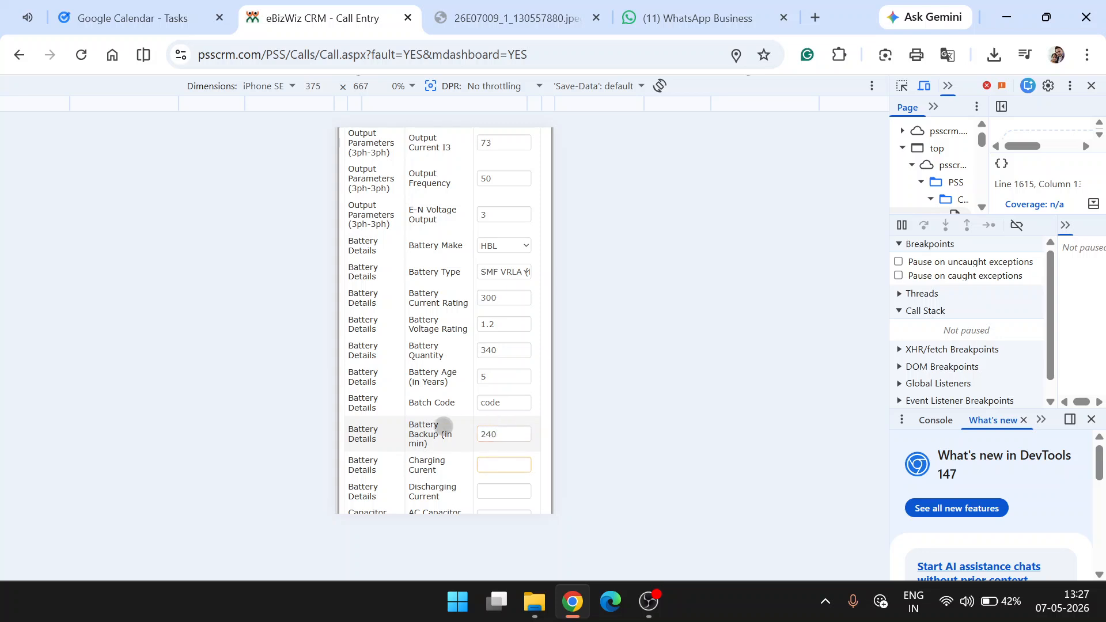
pyautogui.scroll(-2, 444, 426)
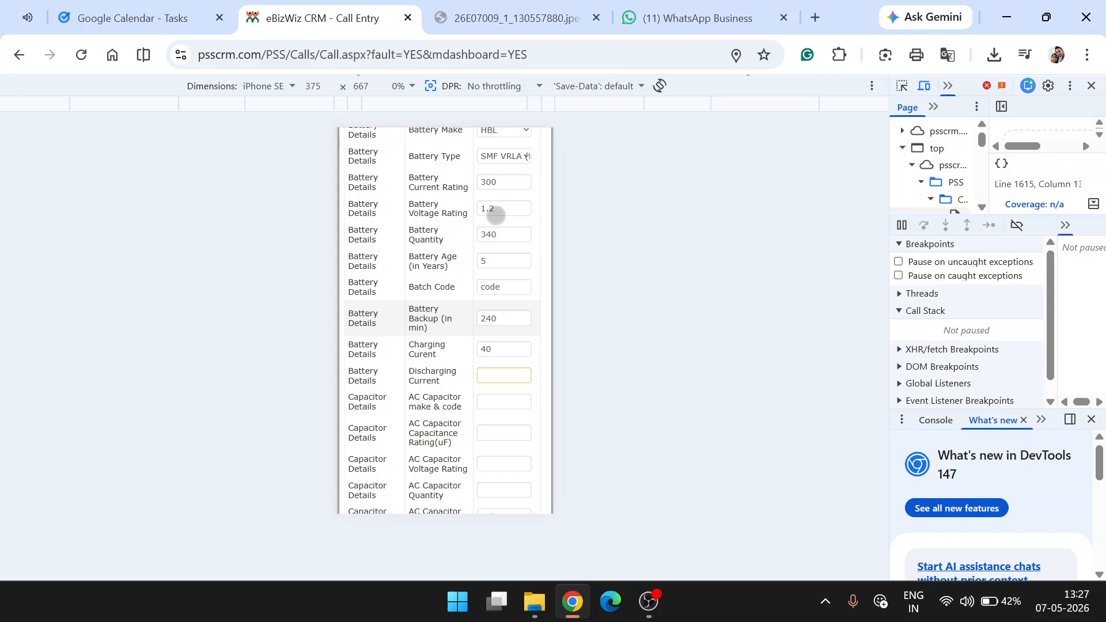
pyautogui.write('30')
pyautogui.press('Tab')
# Step: Enter the AC capacitor make "Epcos", capacitance rating 4700 uF, voltage rating 600 and quantity 12
pyautogui.write('Ep')
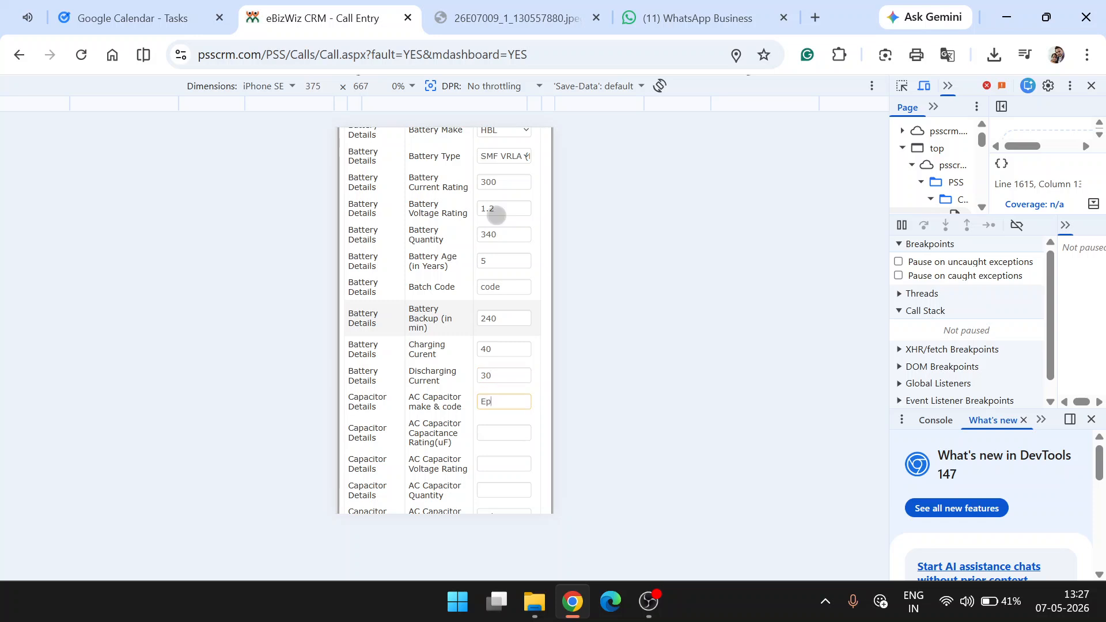
pyautogui.write('cose')
pyautogui.press('BackSpace')
pyautogui.write('600')
pyautogui.press('Tab')
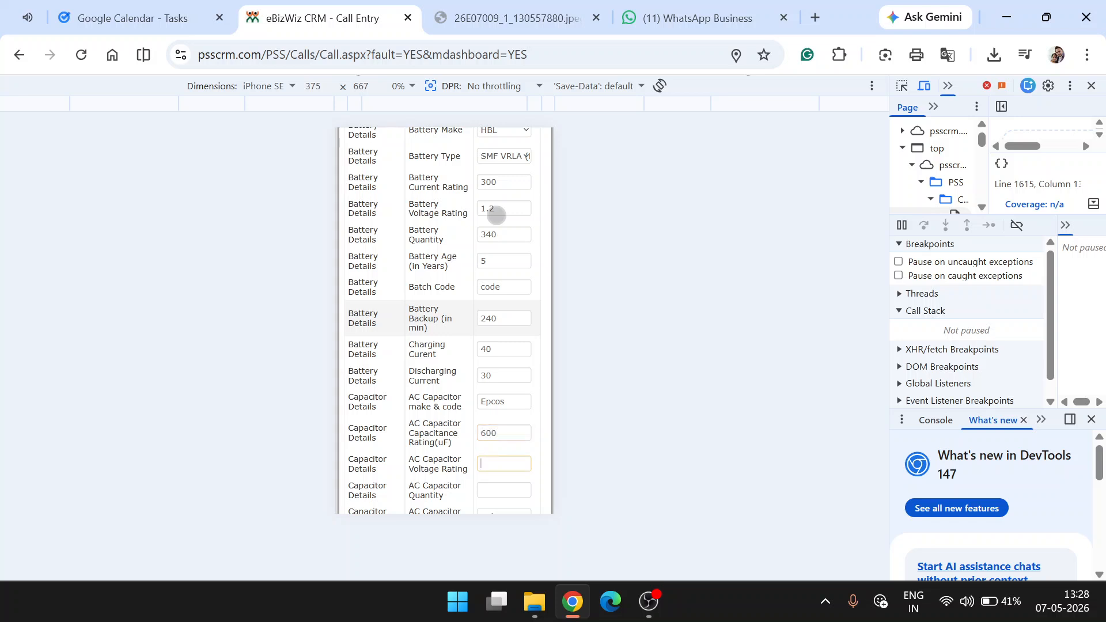
pyautogui.click(511, 428)
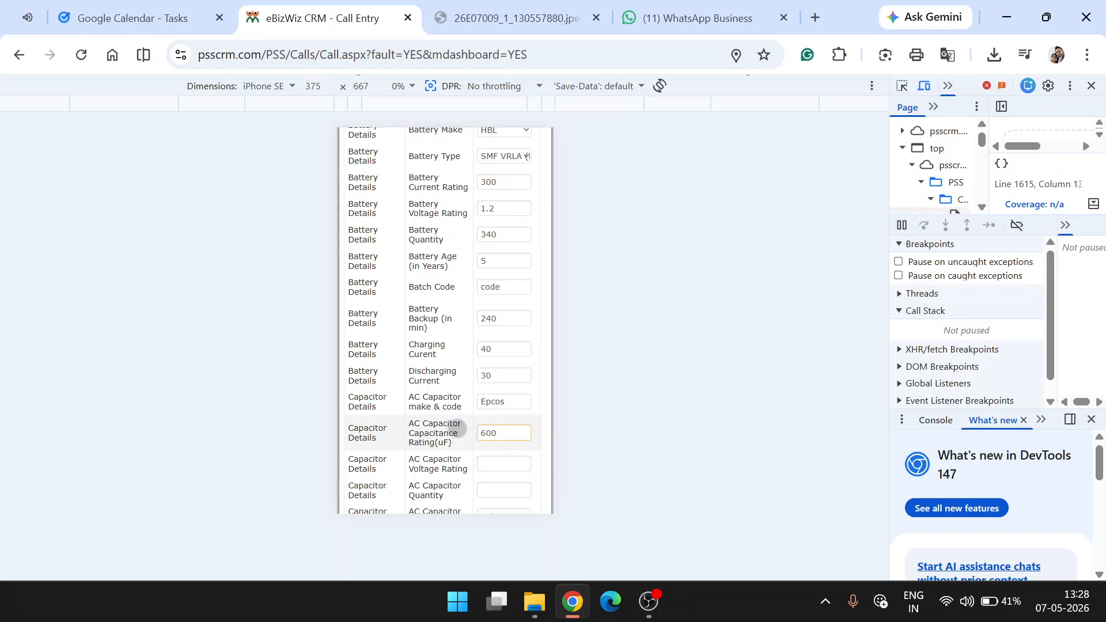
pyautogui.write('4700')
pyautogui.write('12')
pyautogui.press('Tab')
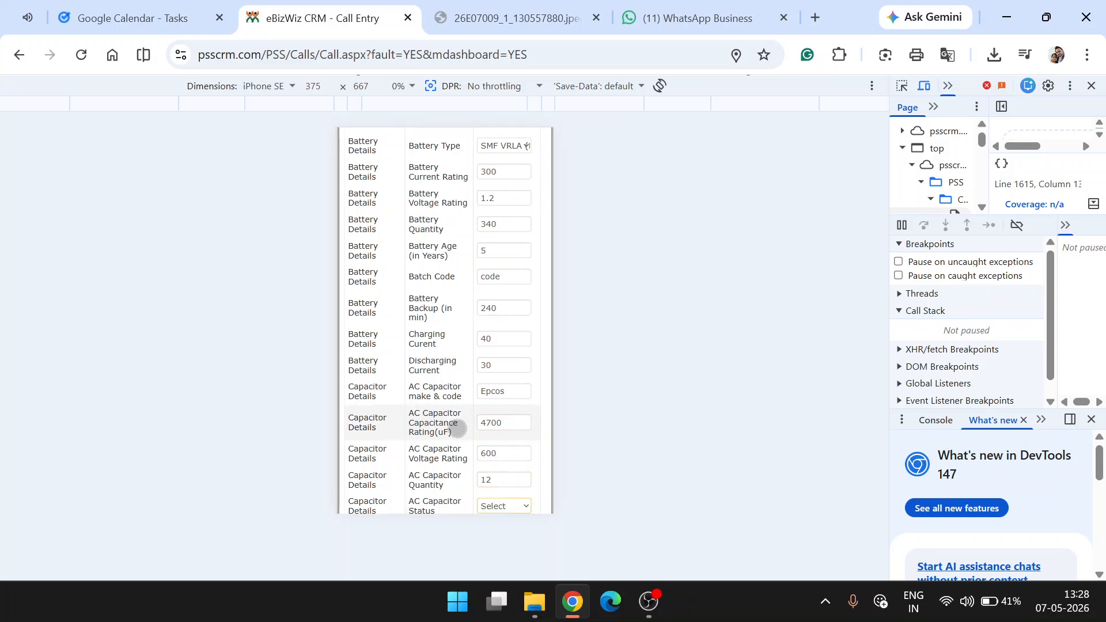
# Step: Set the AC capacitor status to OK and its replacement date to 07/05/2026
pyautogui.scroll(-1, 458, 428)
pyautogui.click(500, 444)
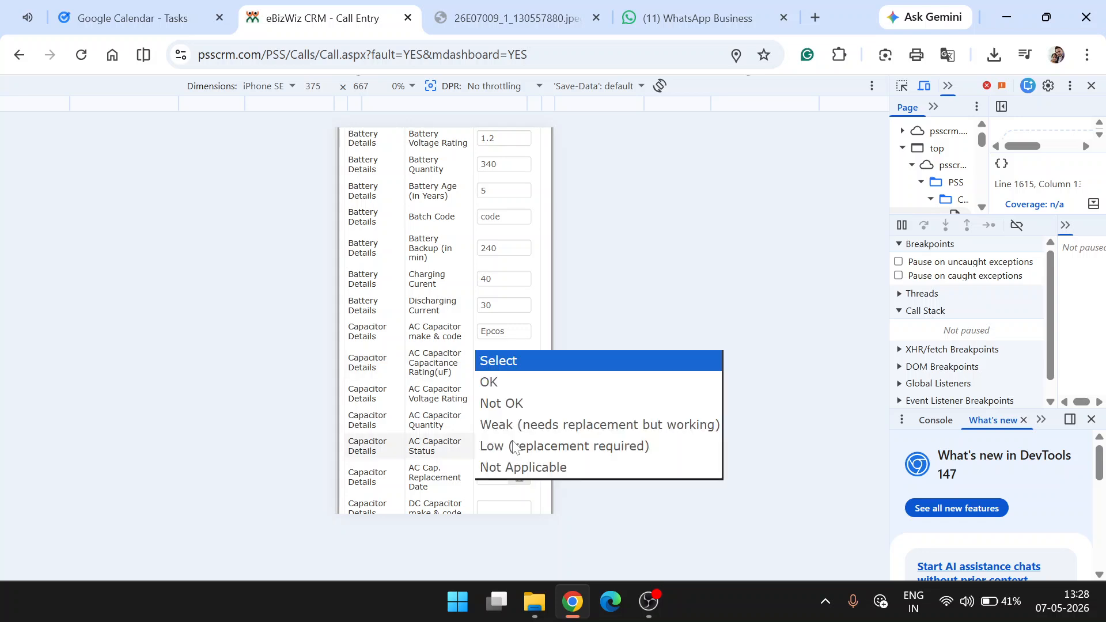
pyautogui.click(519, 383)
pyautogui.scroll(-1, 510, 438)
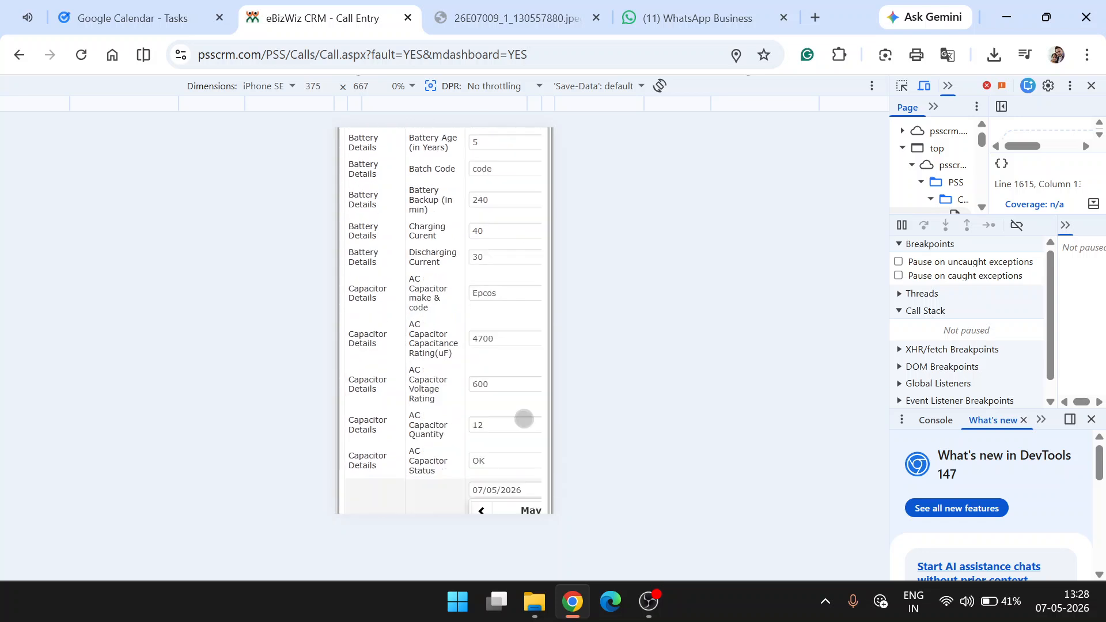
pyautogui.scroll(-2, 516, 409)
pyautogui.hscroll(1, 443, 427)
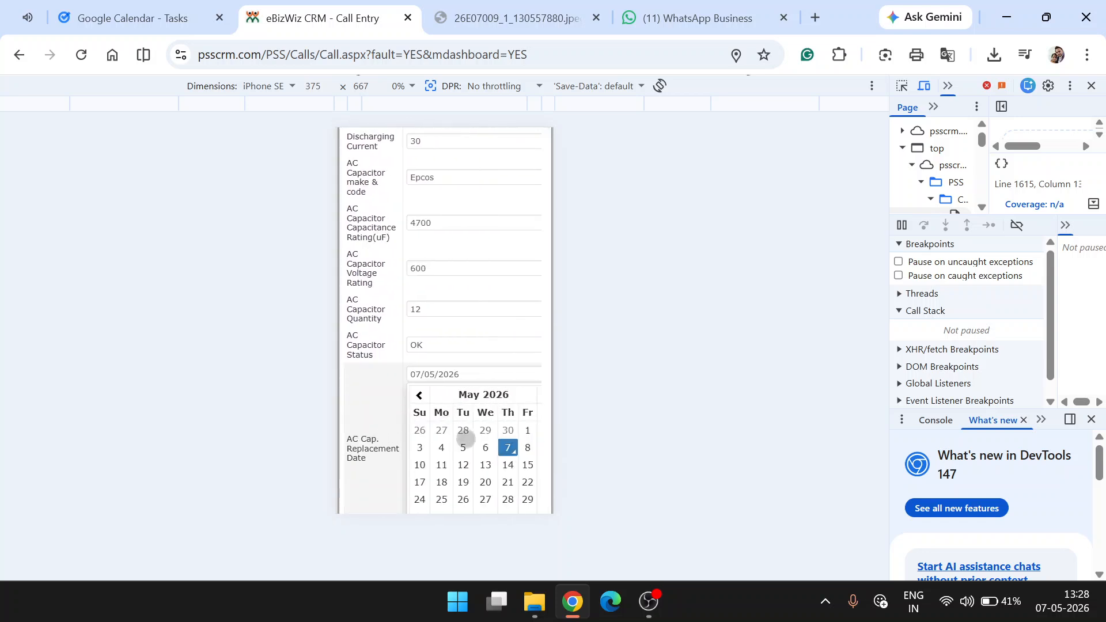
pyautogui.click(507, 449)
pyautogui.scroll(-1, 399, 363)
pyautogui.click(501, 335)
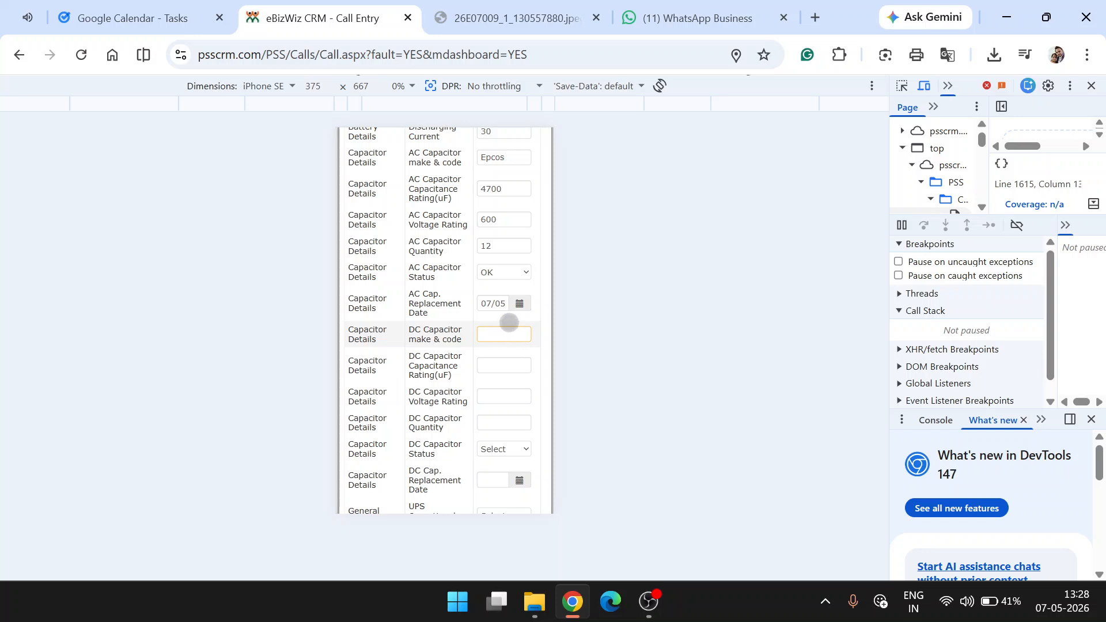
# Step: Enter the DC capacitor make "Alcon", capacitance rating 150 uF, voltage rating 540 and quantity 8
pyautogui.write('Alco')
pyautogui.press('Tab')
pyautogui.press('Tab')
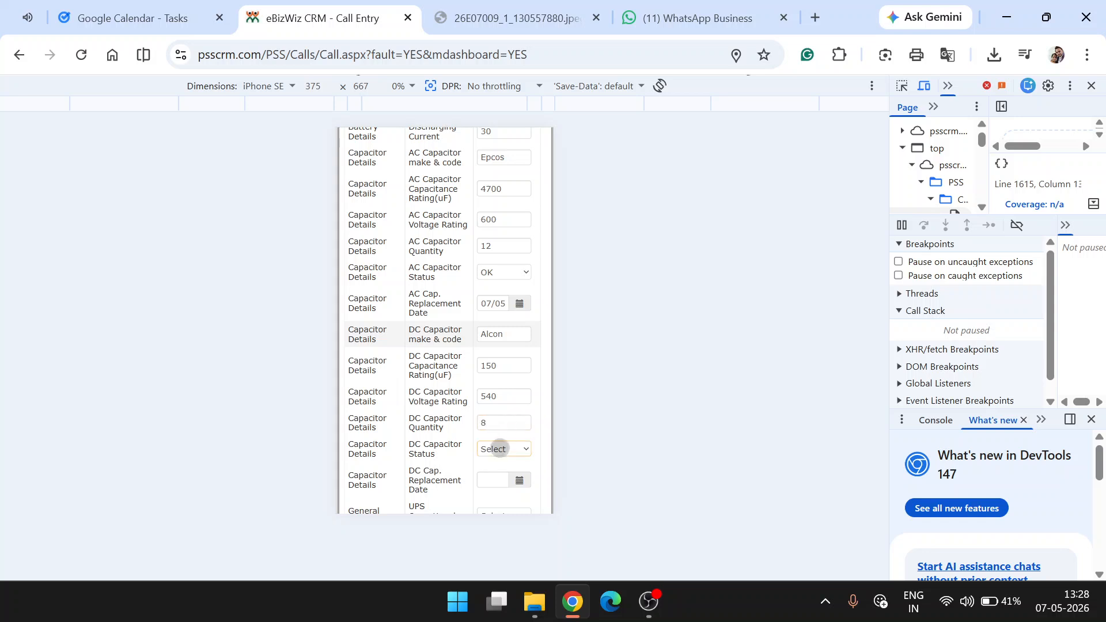
# Step: Set the DC capacitor status to OK and its replacement date to 07/05/2026
pyautogui.click(506, 449)
pyautogui.click(506, 399)
pyautogui.scroll(-1, 519, 361)
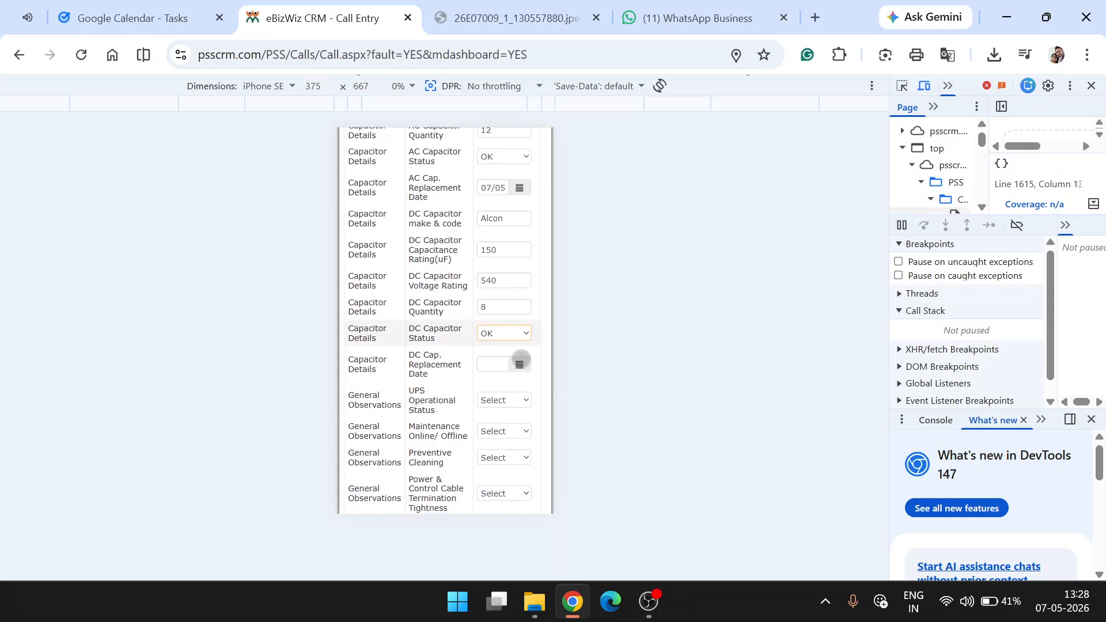
pyautogui.scroll(-3, 513, 370)
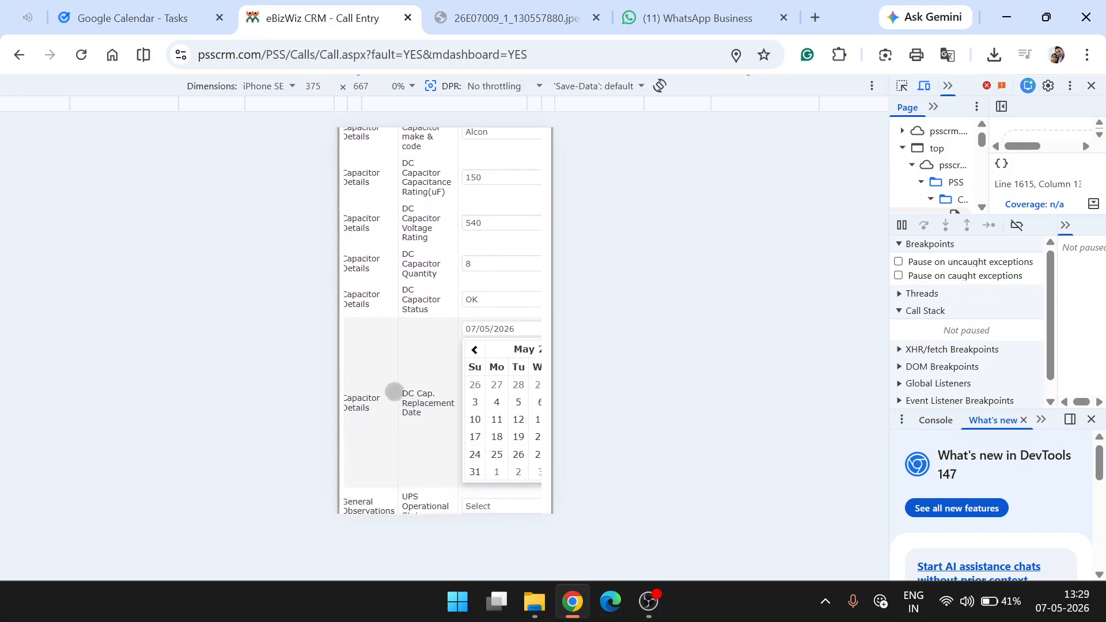
pyautogui.moveTo(440, 395); pyautogui.dragTo(328, 388)
pyautogui.click(462, 402)
# Step: Set the UPS operational status to Normal Operation, the maintenance to Offline Done and the preventive cleaning to Completed
pyautogui.scroll(-1, 461, 392)
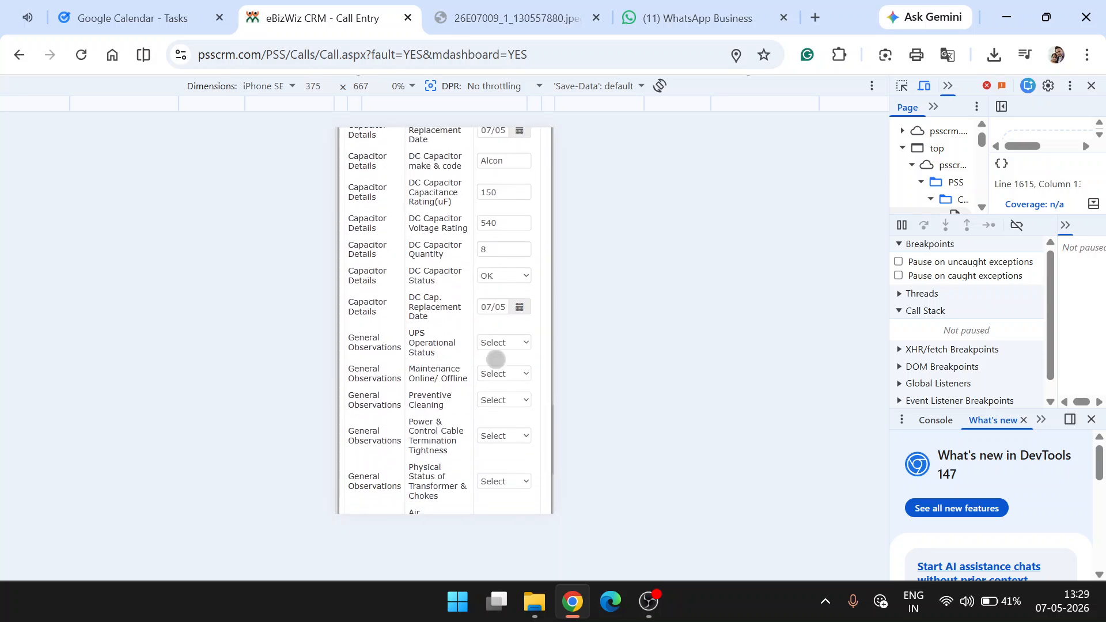
pyautogui.click(509, 347)
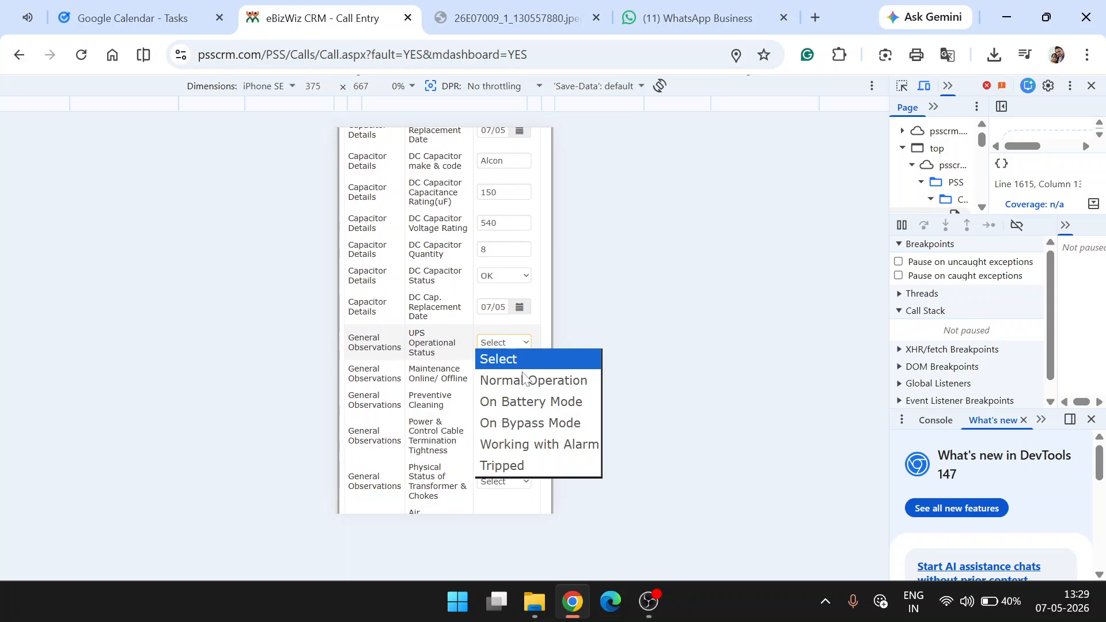
pyautogui.click(523, 382)
pyautogui.click(505, 373)
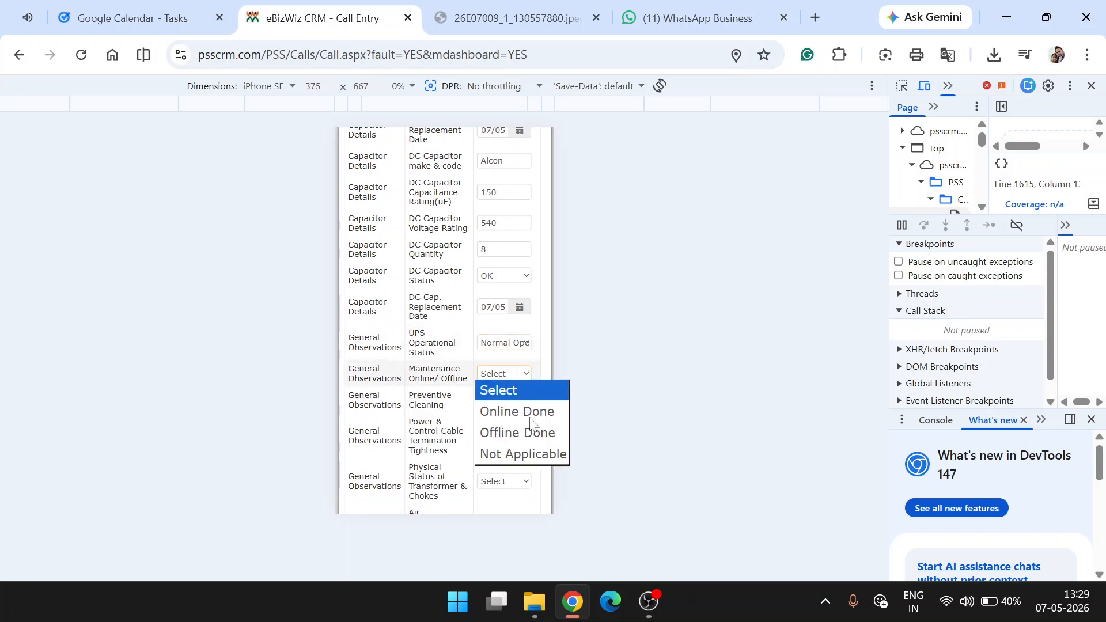
pyautogui.click(523, 430)
pyautogui.click(510, 403)
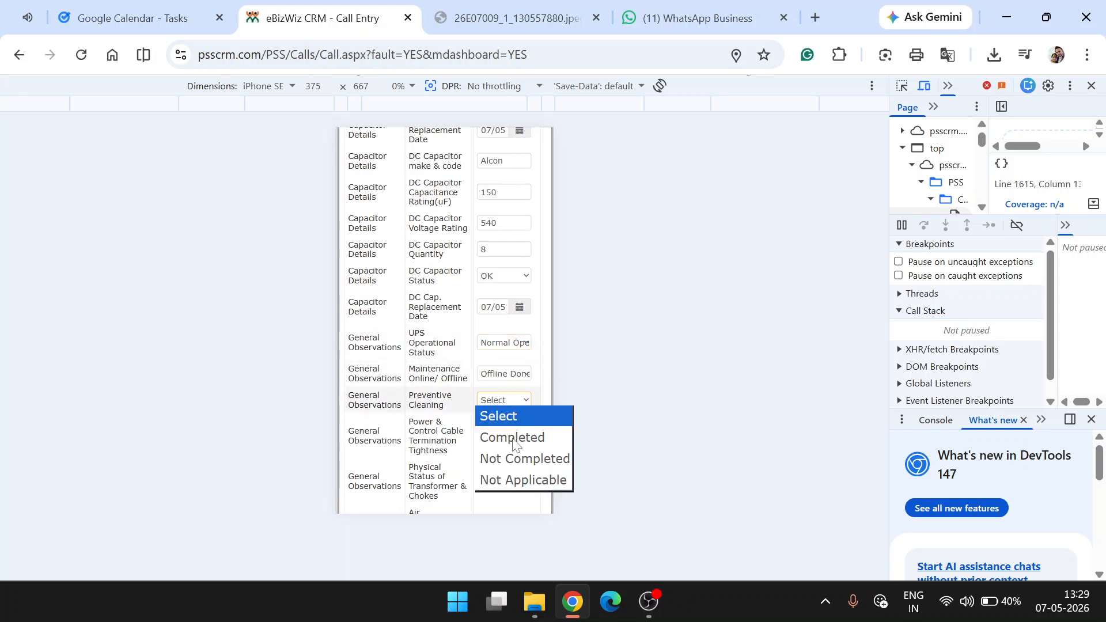
pyautogui.click(513, 437)
# Step: Set the power and control cable termination tightness and the physical status of transformer and chokes to OK
pyautogui.scroll(-1, 416, 410)
pyautogui.click(490, 379)
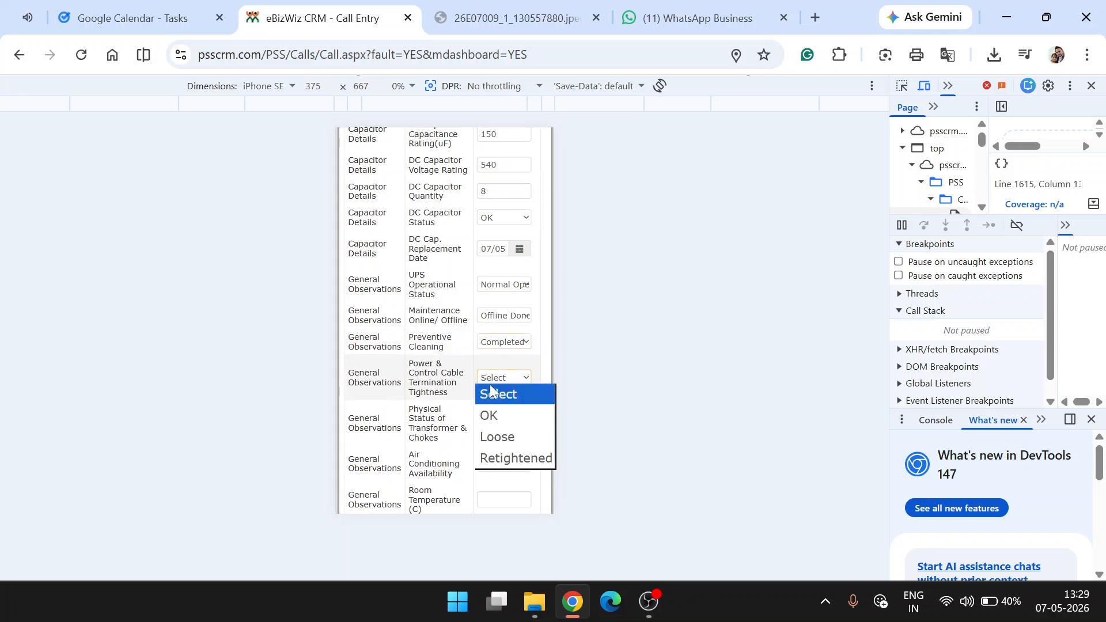
pyautogui.click(495, 416)
pyautogui.scroll(-1, 498, 412)
pyautogui.click(500, 366)
pyautogui.click(503, 402)
# Step: Set air conditioning availability to Yes, room temperature to 37 and DG availability to Yes - Automatic
pyautogui.click(491, 406)
pyautogui.click(484, 435)
pyautogui.click(503, 442)
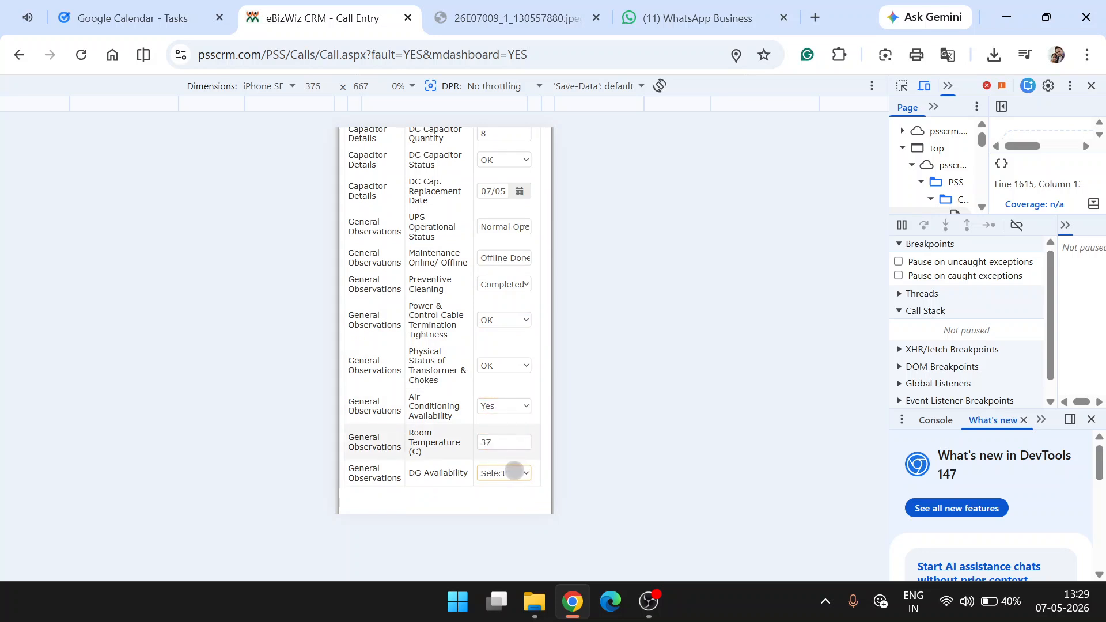
pyautogui.click(516, 472)
pyautogui.click(524, 438)
# Step: Save the filled visit checklist and return to the visit entry
pyautogui.scroll(15, 412, 395)
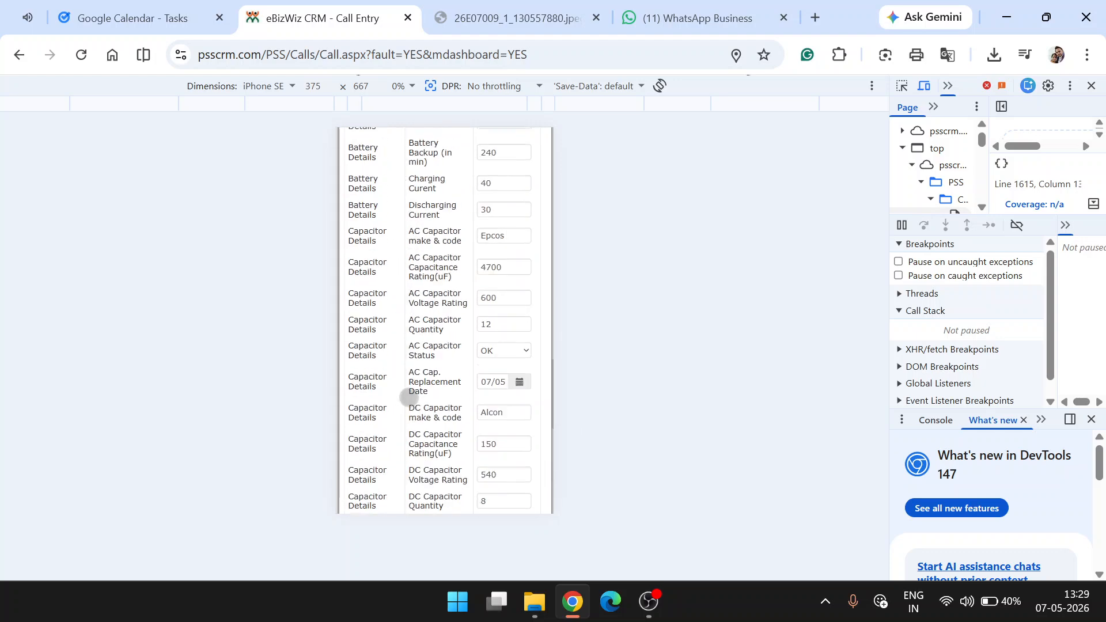
pyautogui.scroll(5, 421, 367)
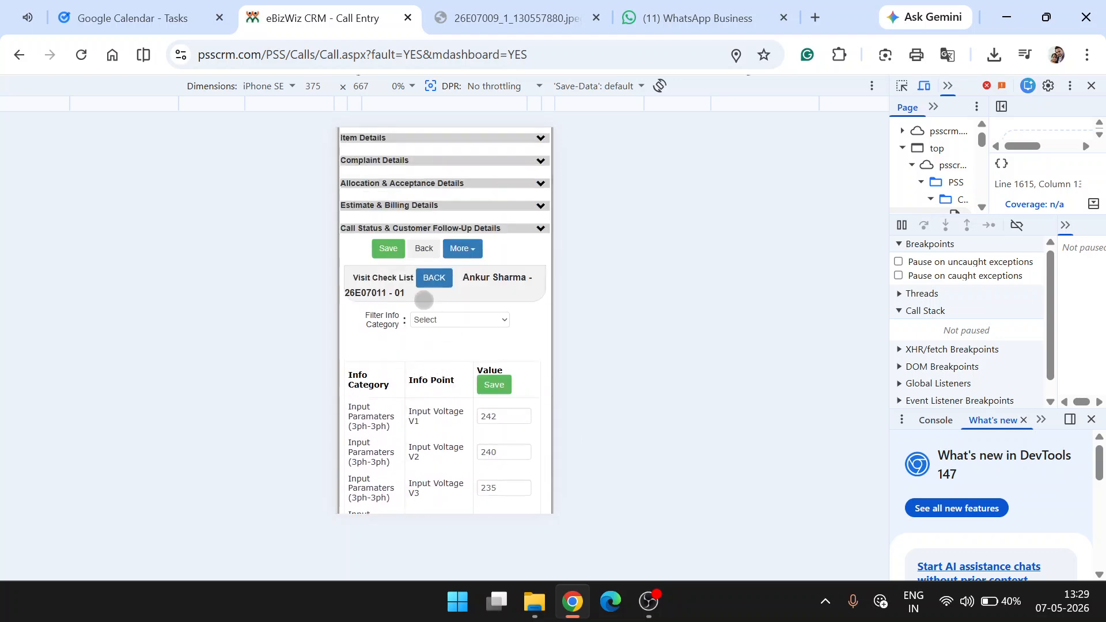
pyautogui.click(495, 386)
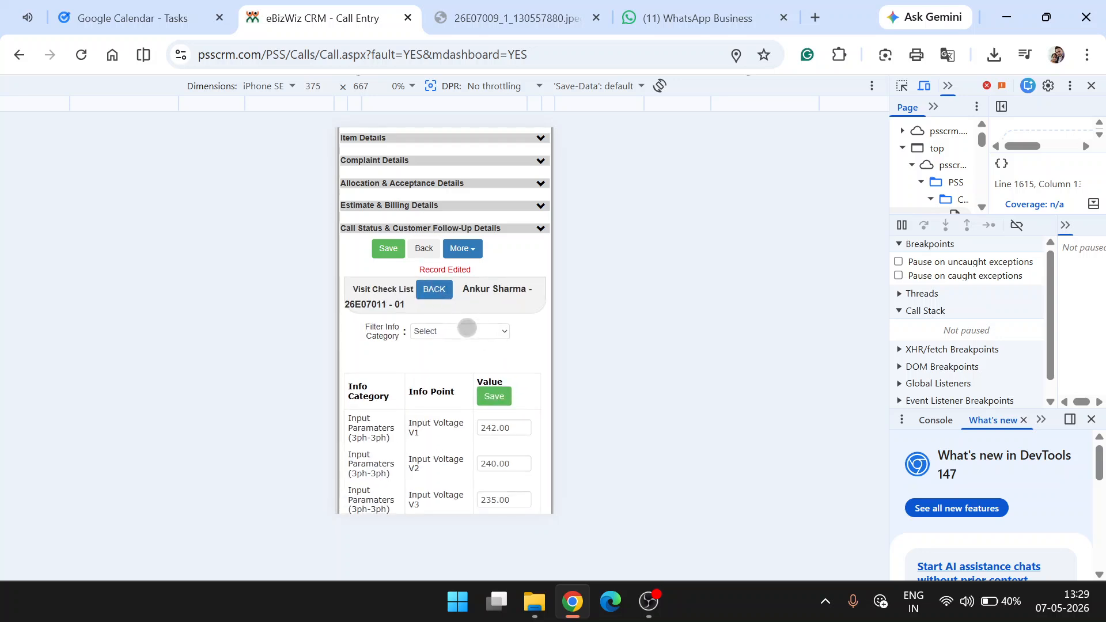
pyautogui.click(444, 292)
# Step: Save the visit entry and end the visit, agreeing to take the customer's signature
pyautogui.scroll(-6, 445, 311)
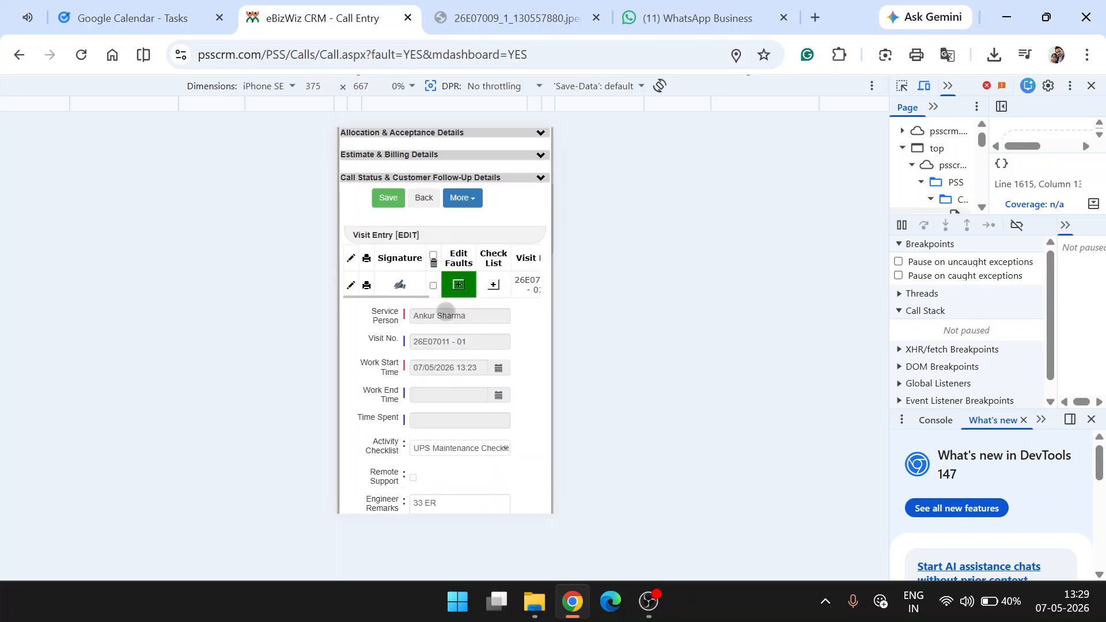
pyautogui.click(431, 384)
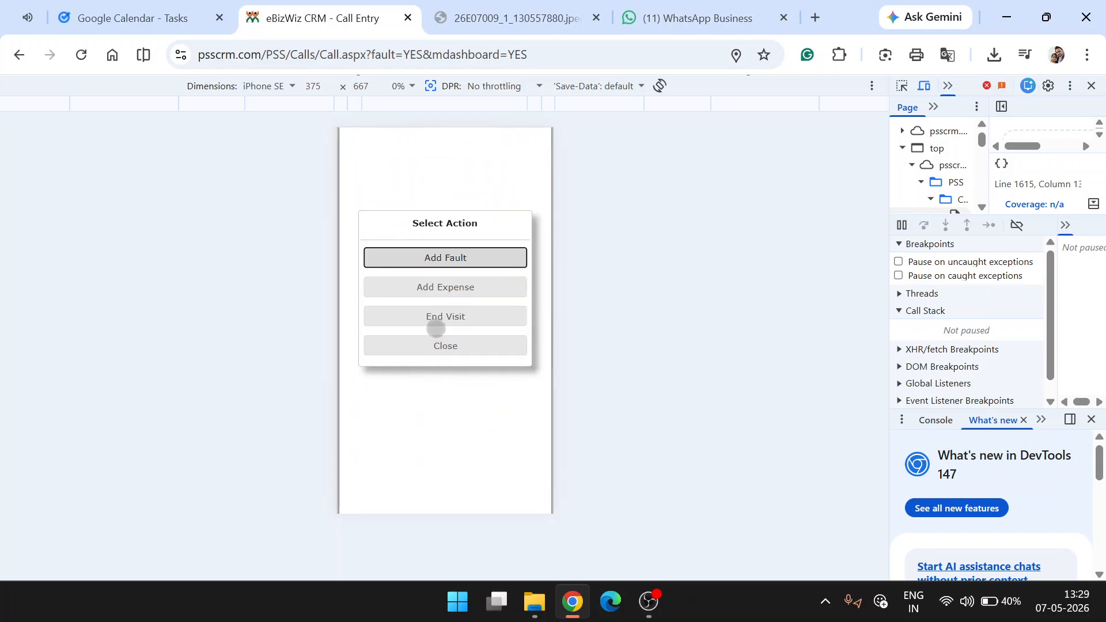
pyautogui.click(441, 318)
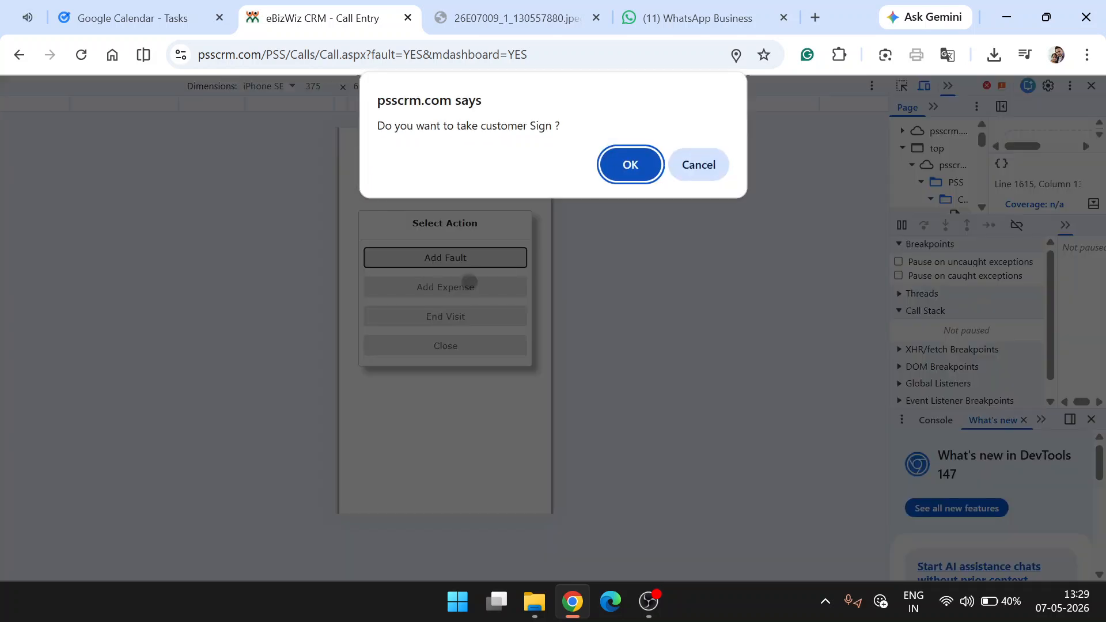
pyautogui.click(616, 156)
# Step: Give a five-star customer rating, then draw the customer's signature in the box and save it
pyautogui.click(497, 187)
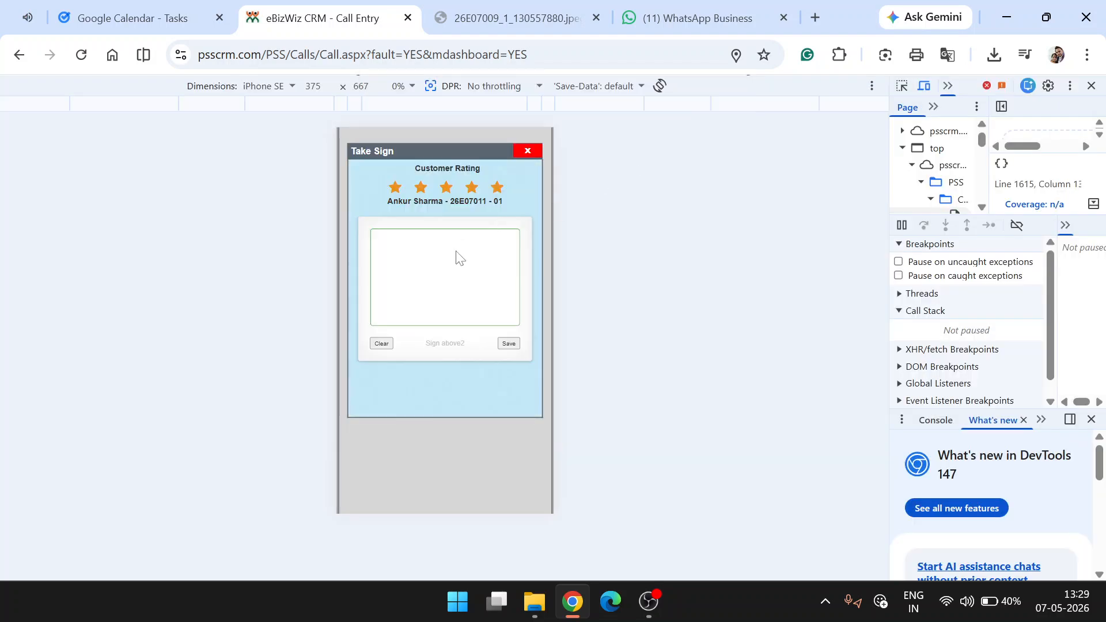
pyautogui.moveTo(390, 267)
pyautogui.mouseDown()
pyautogui.moveTo(458, 251)
pyautogui.moveTo(492, 256)
pyautogui.mouseUp()
pyautogui.moveTo(410, 246)
pyautogui.mouseDown()
pyautogui.moveTo(458, 316)
pyautogui.moveTo(500, 289)
pyautogui.mouseUp()
pyautogui.moveTo(439, 318); pyautogui.dragTo(513, 301)
pyautogui.click(509, 344)
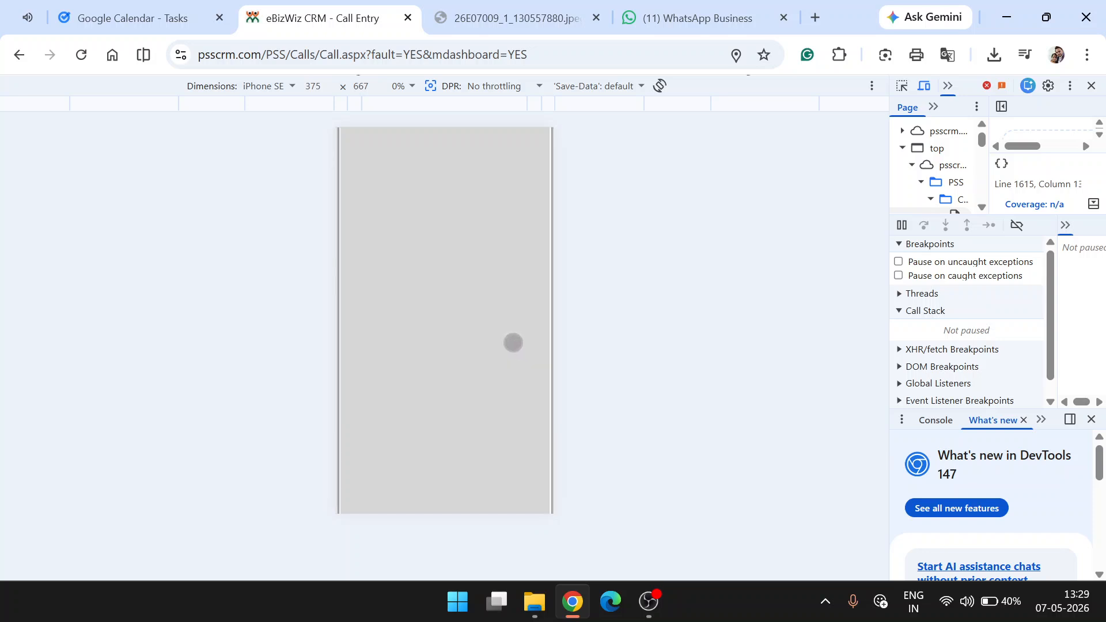
# Step: Mark the call as Final Solved with the remark "ok" and save the call status
pyautogui.click(418, 260)
pyautogui.click(432, 345)
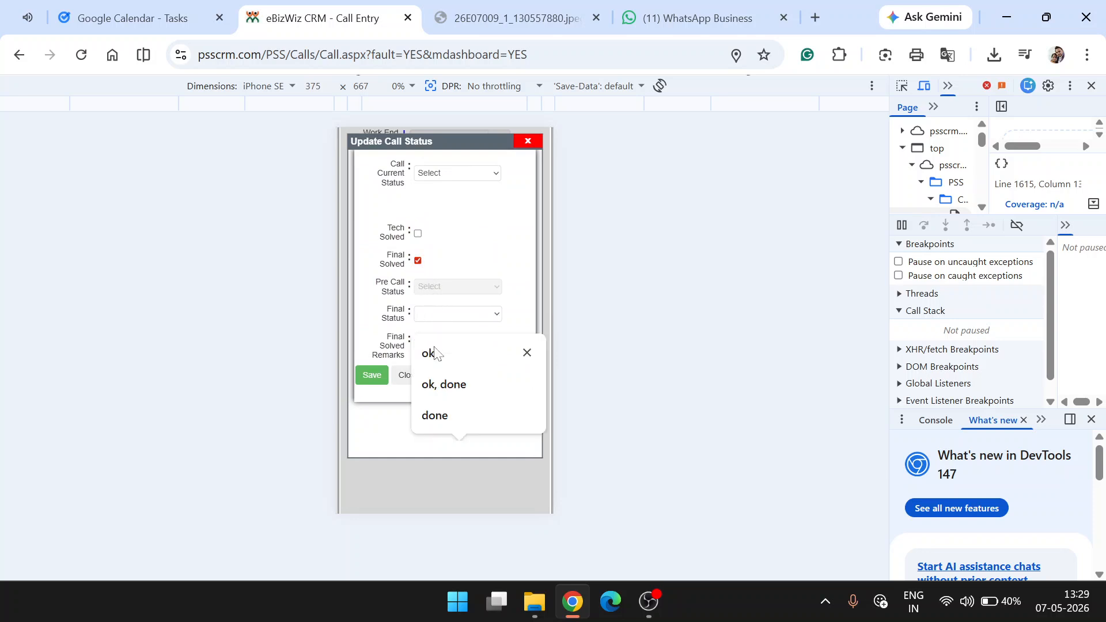
pyautogui.click(435, 353)
pyautogui.click(373, 376)
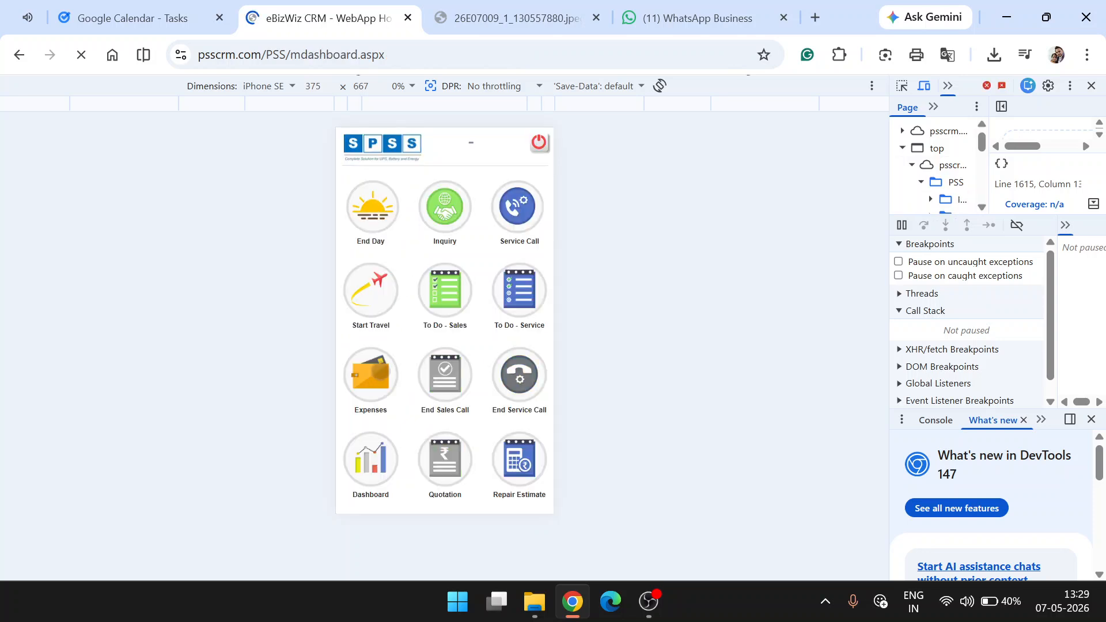
# Step: Open the dashboard and list the records of the service person's Final Solved calls, resuming the paused debugger
pyautogui.click(382, 463)
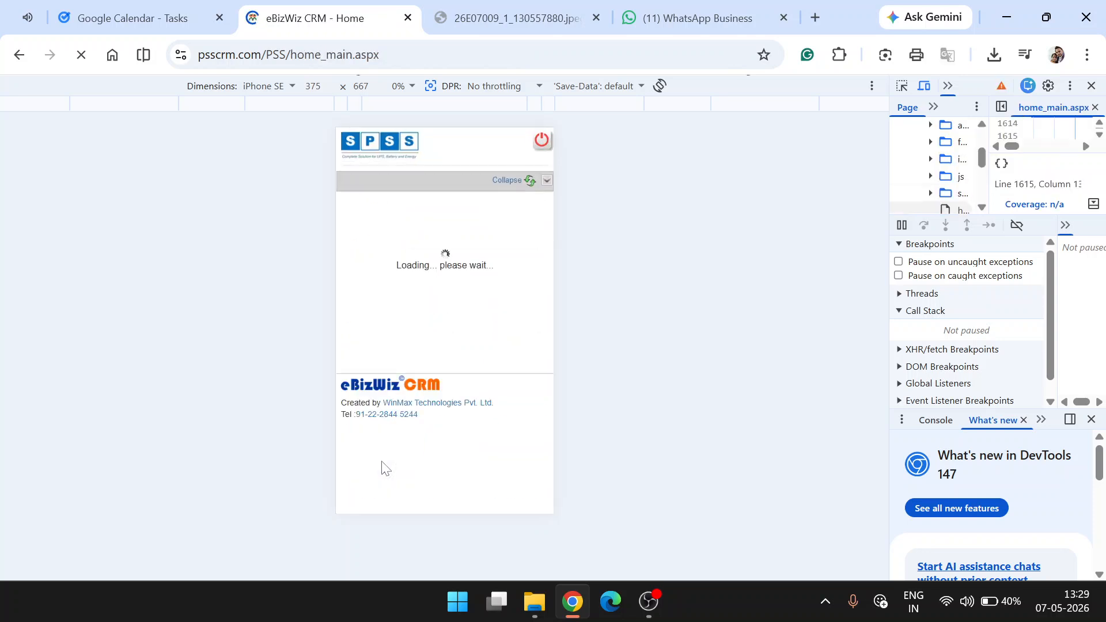
pyautogui.scroll(-6, 383, 441)
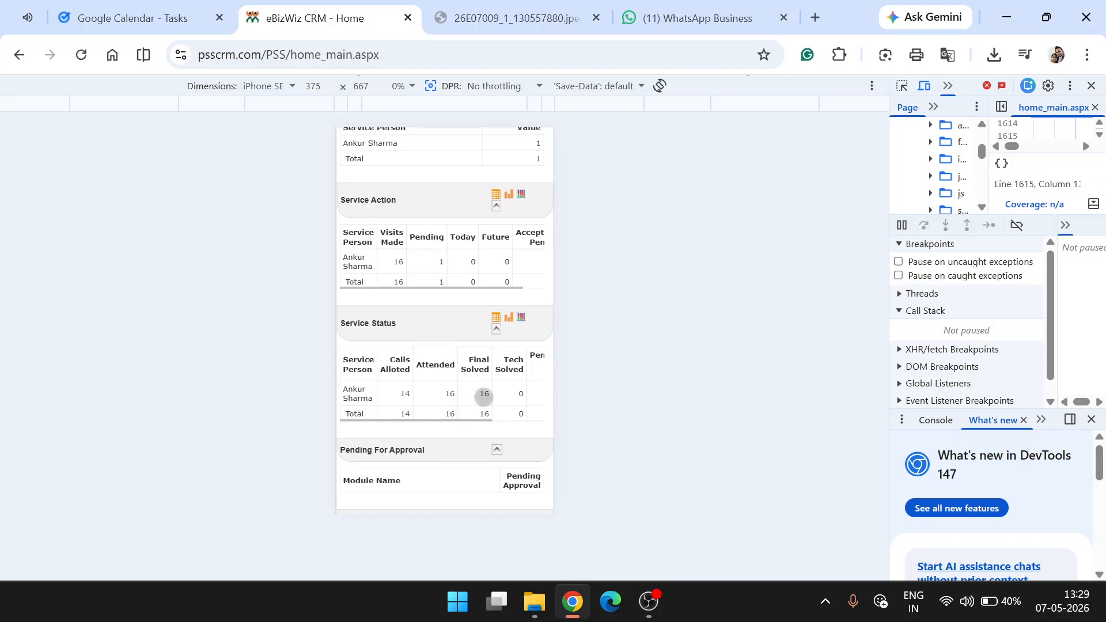
pyautogui.click(484, 393)
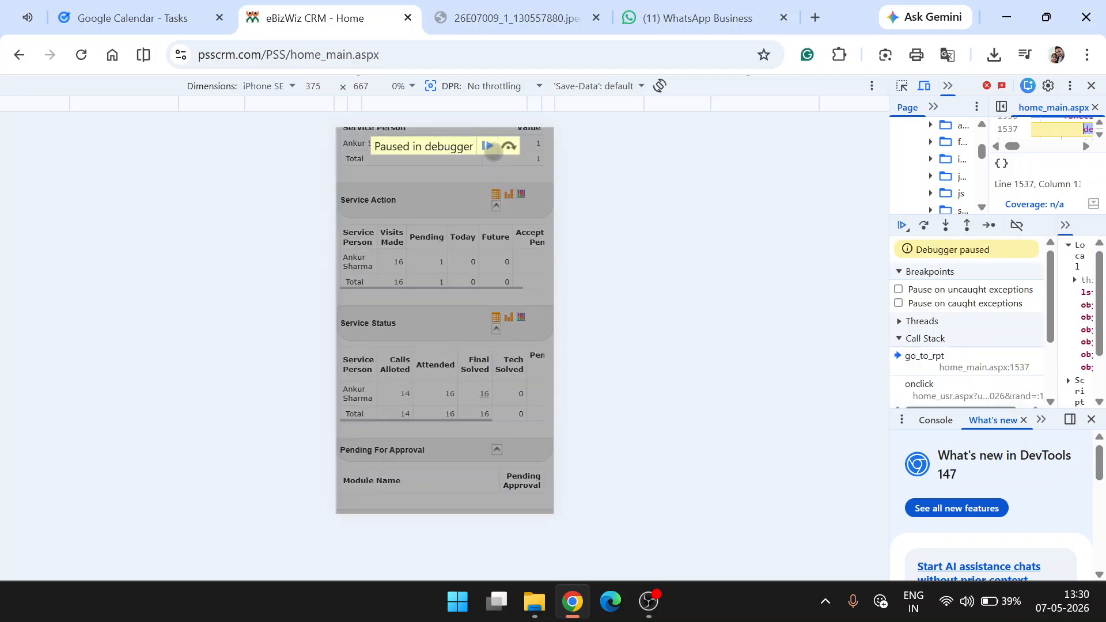
pyautogui.click(487, 146)
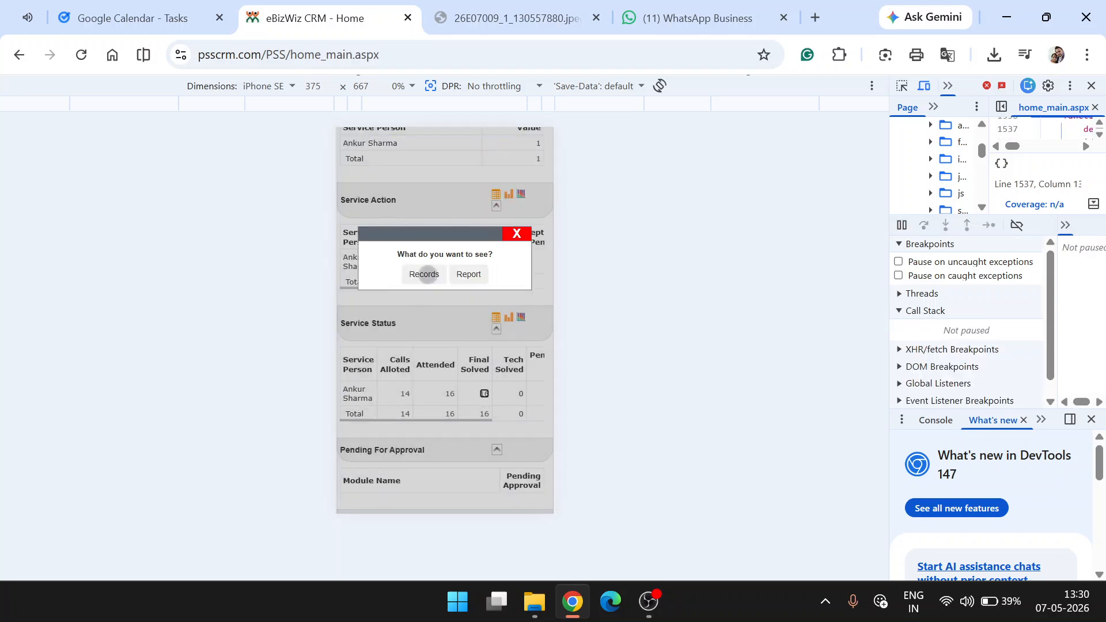
pyautogui.click(427, 275)
pyautogui.click(487, 146)
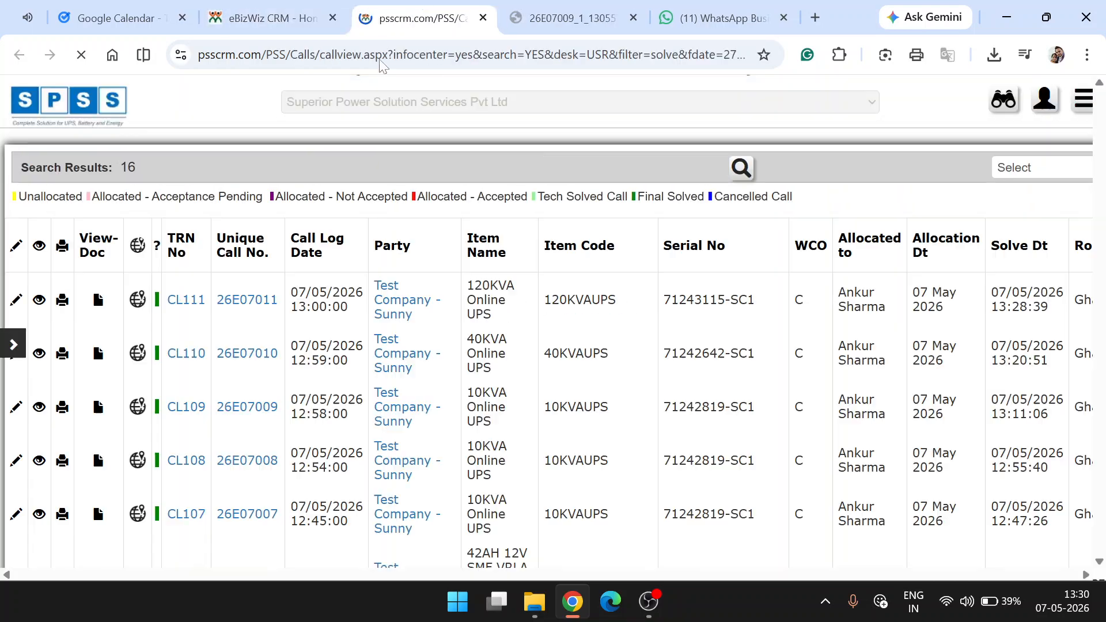
# Step: Open the service report of the 120KVA Online UPS call, review its 3ph-3ph checklist and remarks, and close it
pyautogui.click(15, 297)
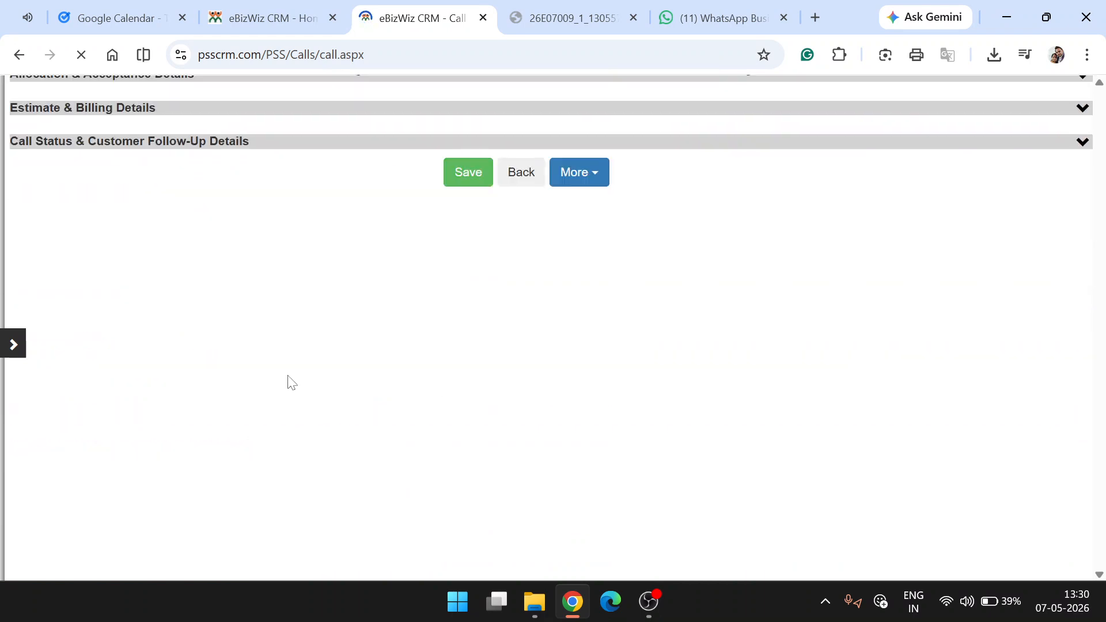
pyautogui.click(25, 292)
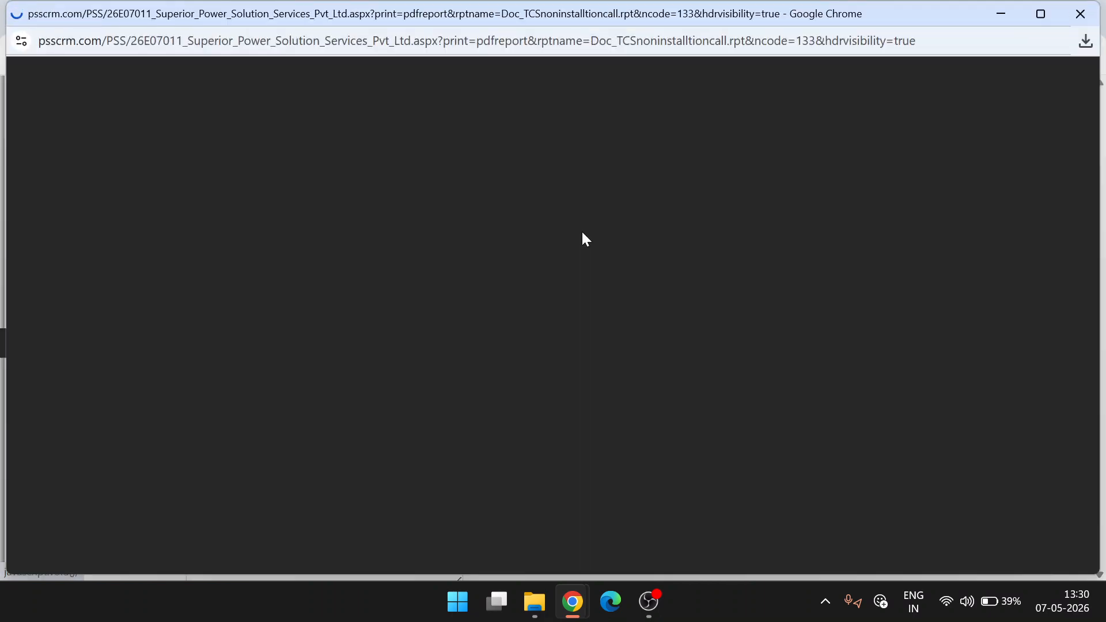
pyautogui.scroll(-3, 583, 282)
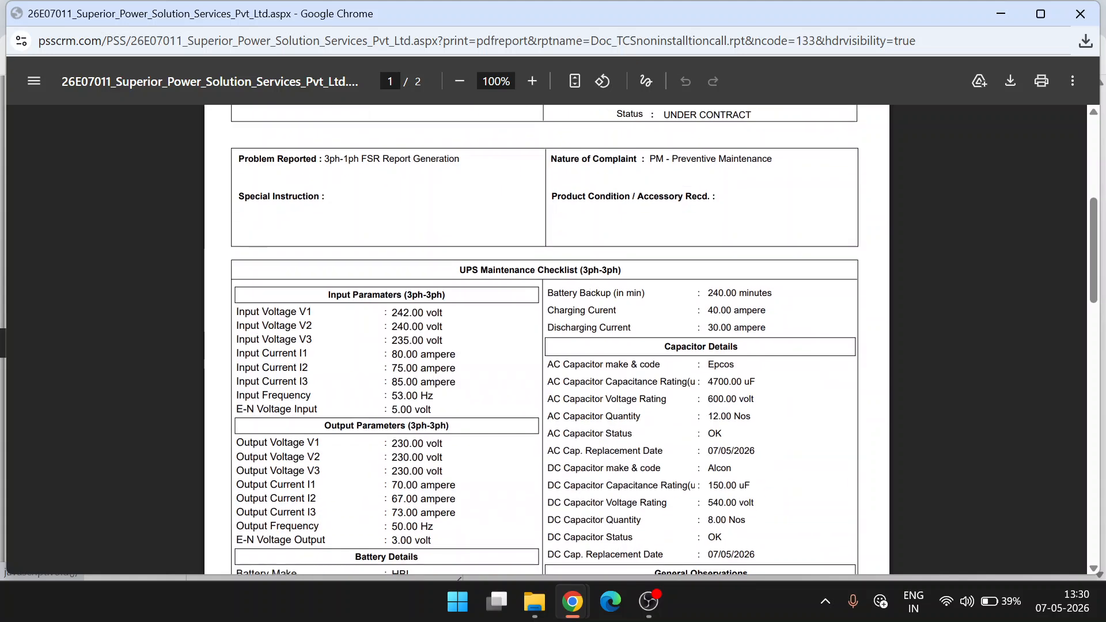
pyautogui.moveTo(268, 311); pyautogui.dragTo(398, 409)
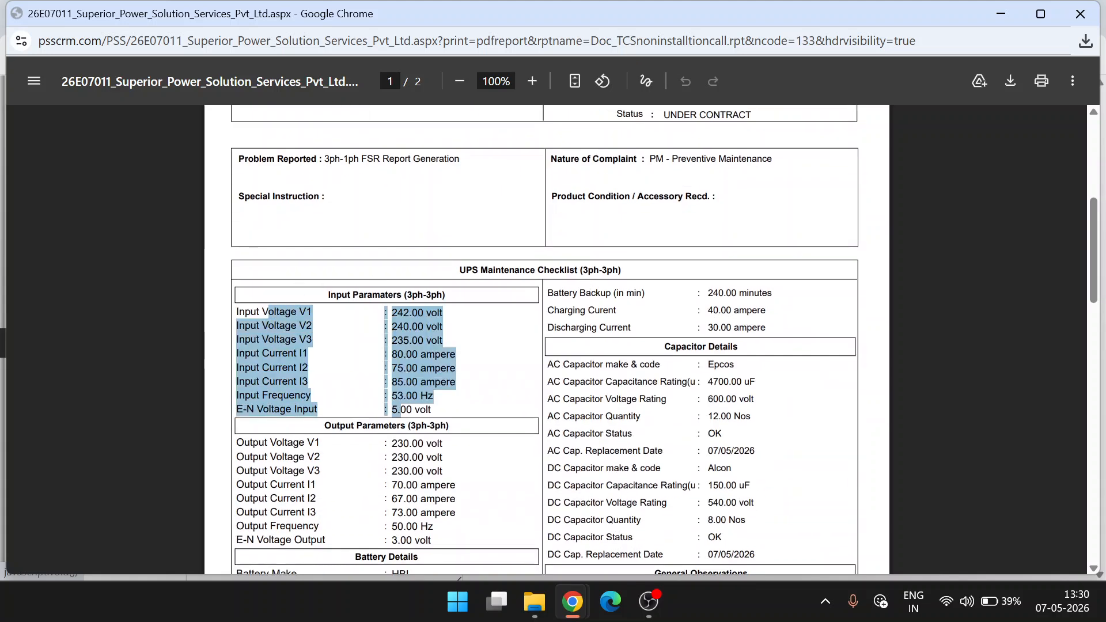
pyautogui.scroll(-4, 398, 409)
pyautogui.moveTo(273, 150); pyautogui.dragTo(455, 254)
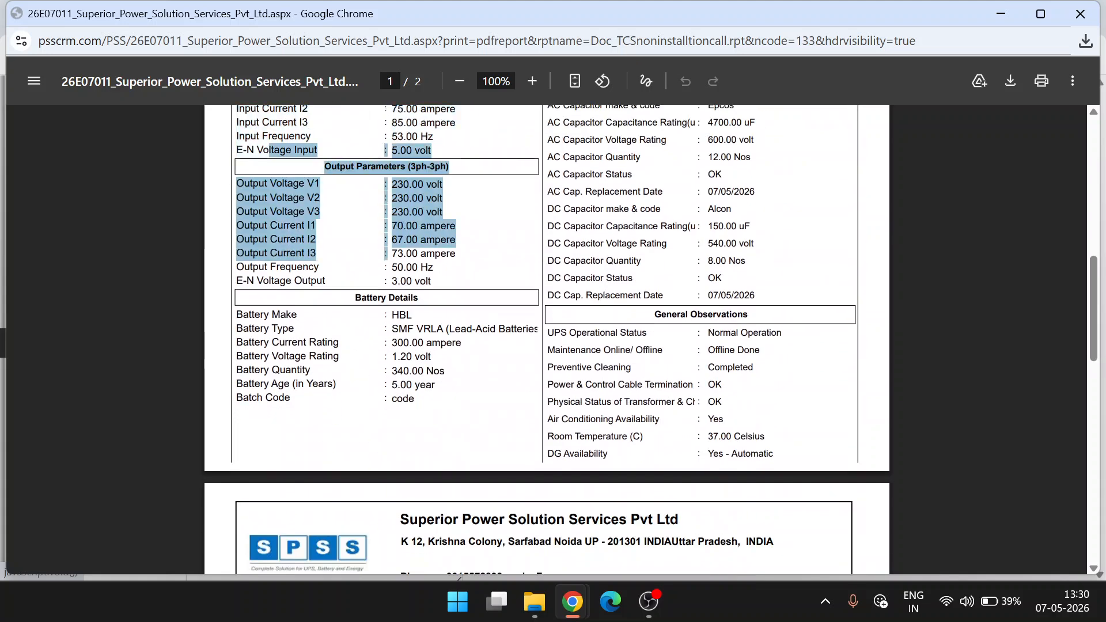
pyautogui.moveTo(362, 297); pyautogui.dragTo(483, 391)
pyautogui.scroll(4, 482, 391)
pyautogui.moveTo(595, 364); pyautogui.dragTo(688, 514)
pyautogui.scroll(-3, 643, 451)
pyautogui.scroll(-7, 707, 507)
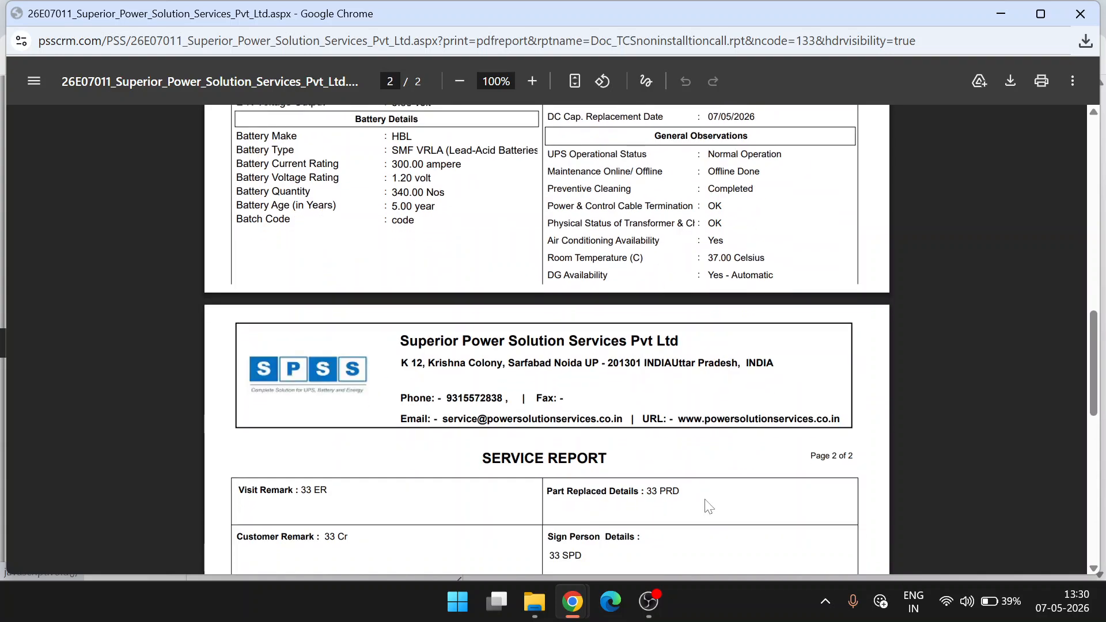
pyautogui.scroll(-5, 706, 507)
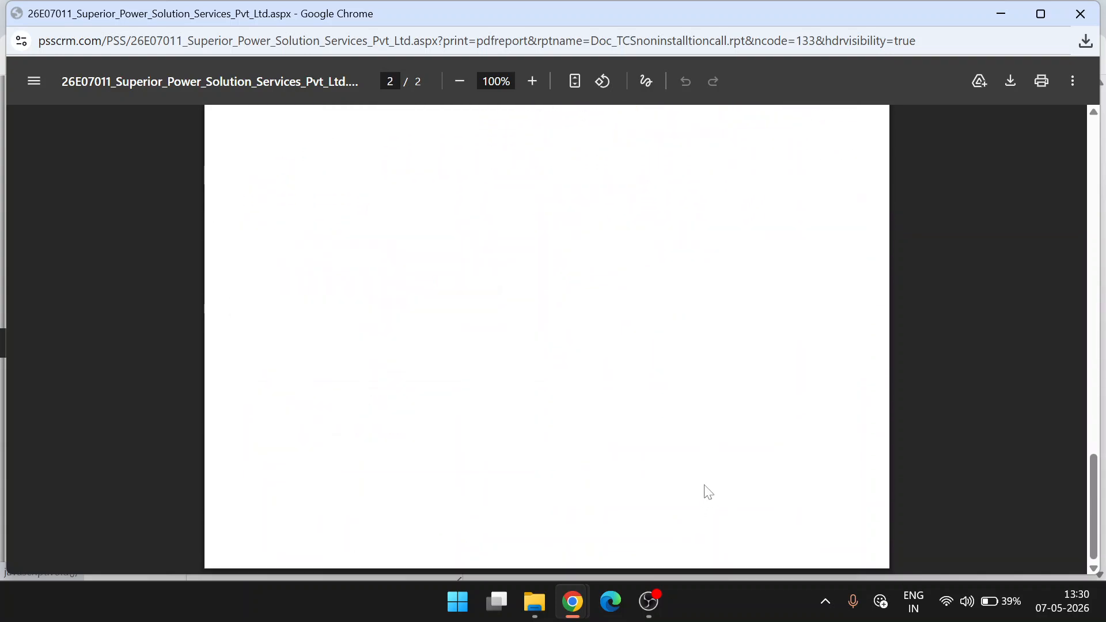
pyautogui.scroll(10, 1007, 153)
pyautogui.scroll(10, 1020, 117)
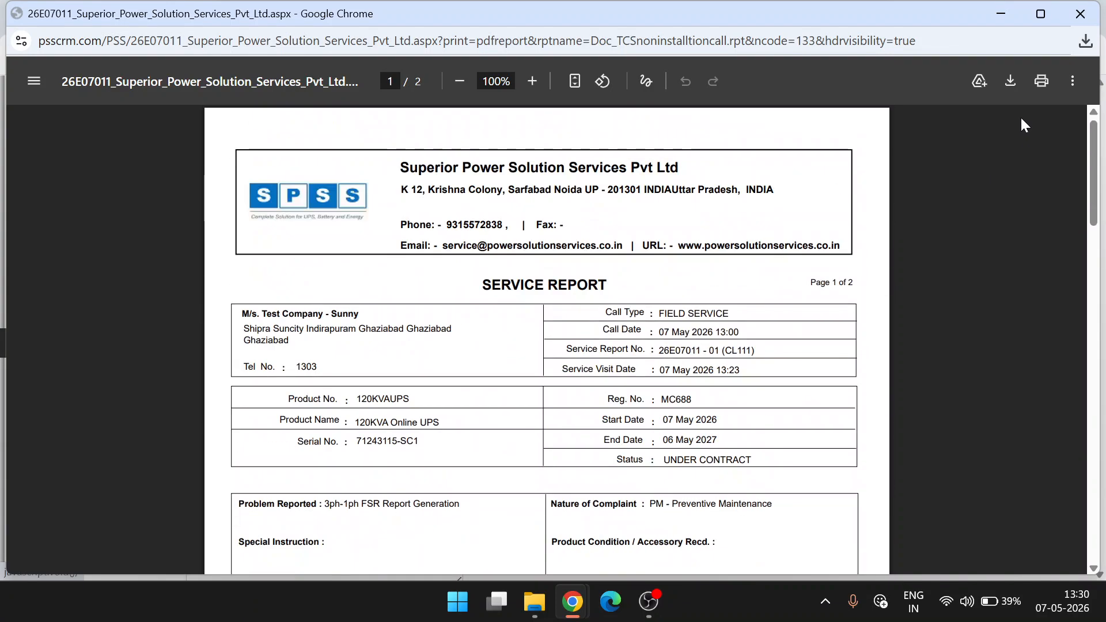
pyautogui.click(1067, 12)
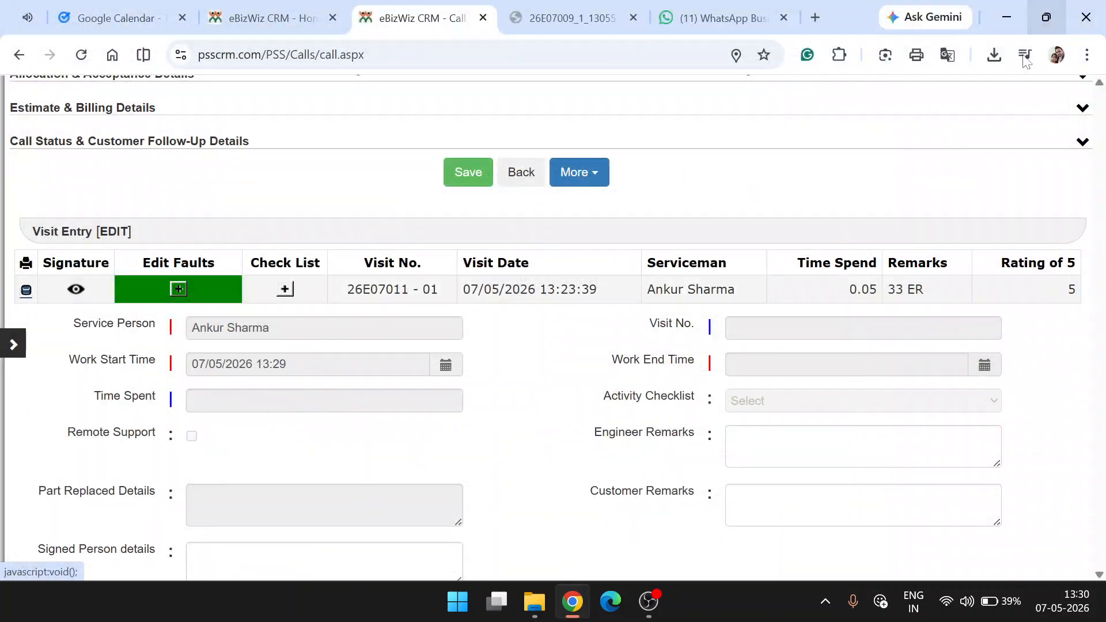